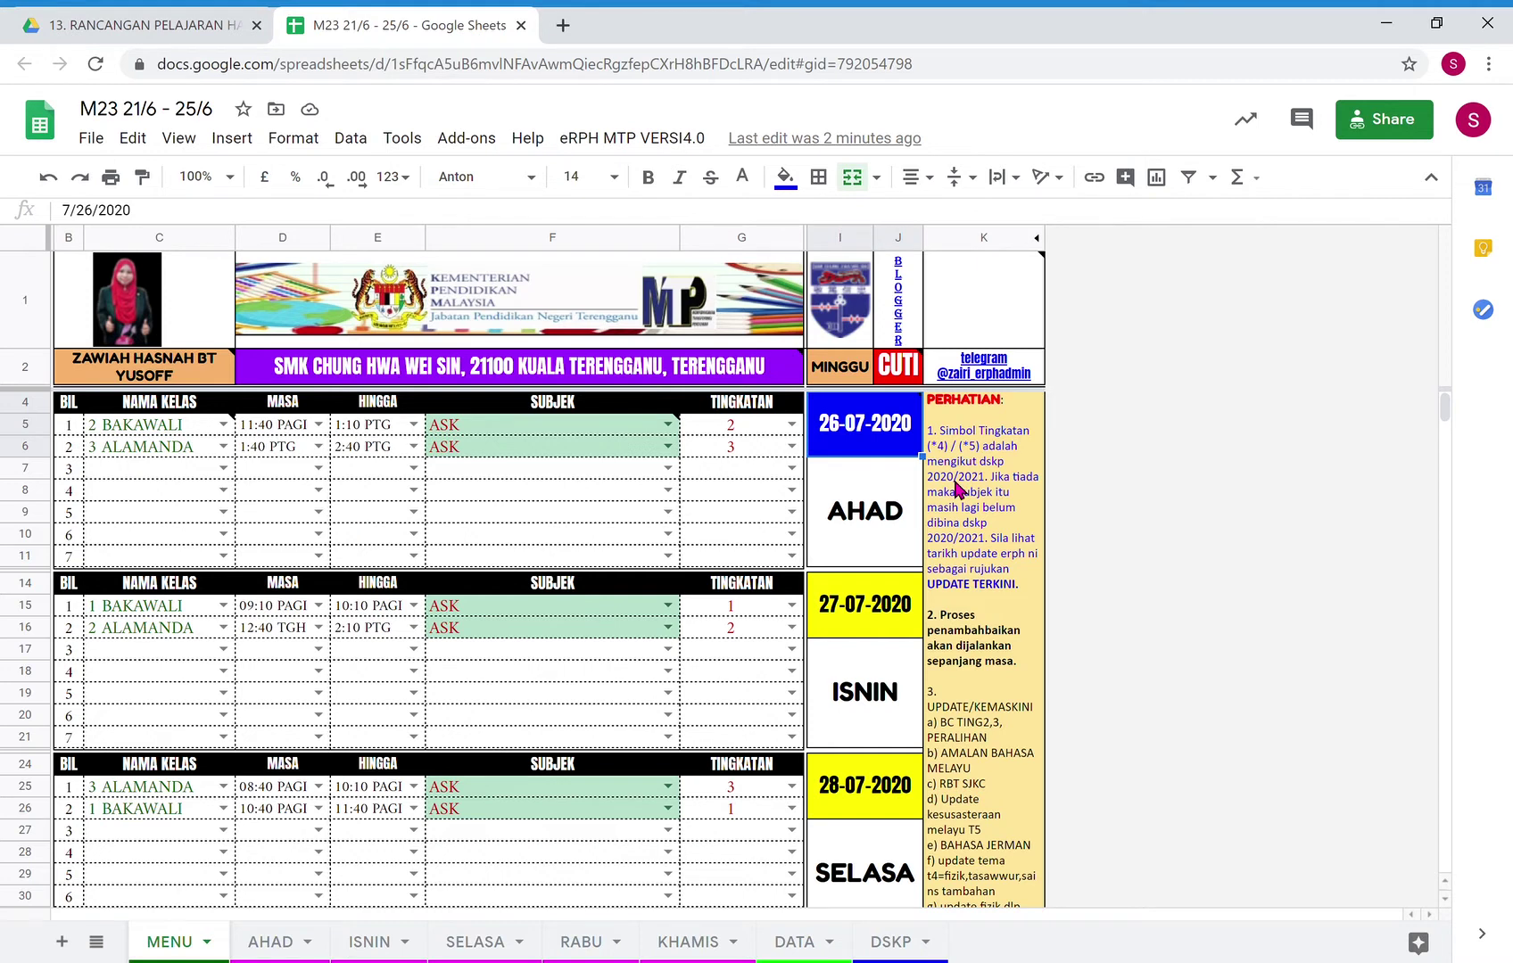
Open the DATA sheet and examine the TARIKH column that holds the weekly dates.
mouse_move(898, 437)
mouse_move(841, 450)
click(804, 949)
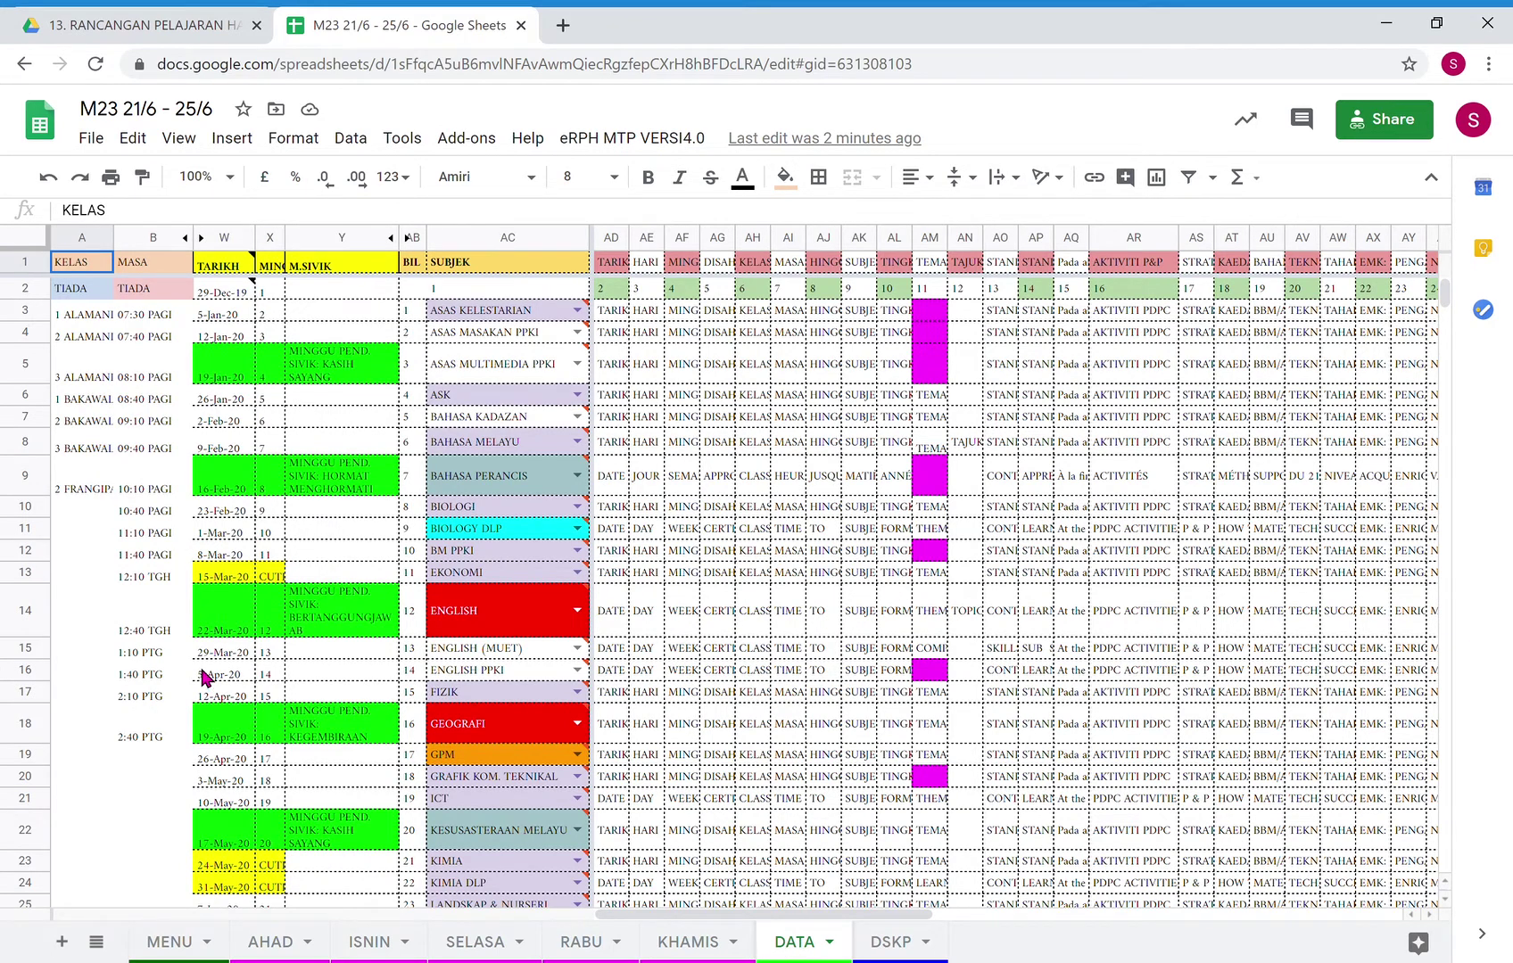
mouse_move(228, 261)
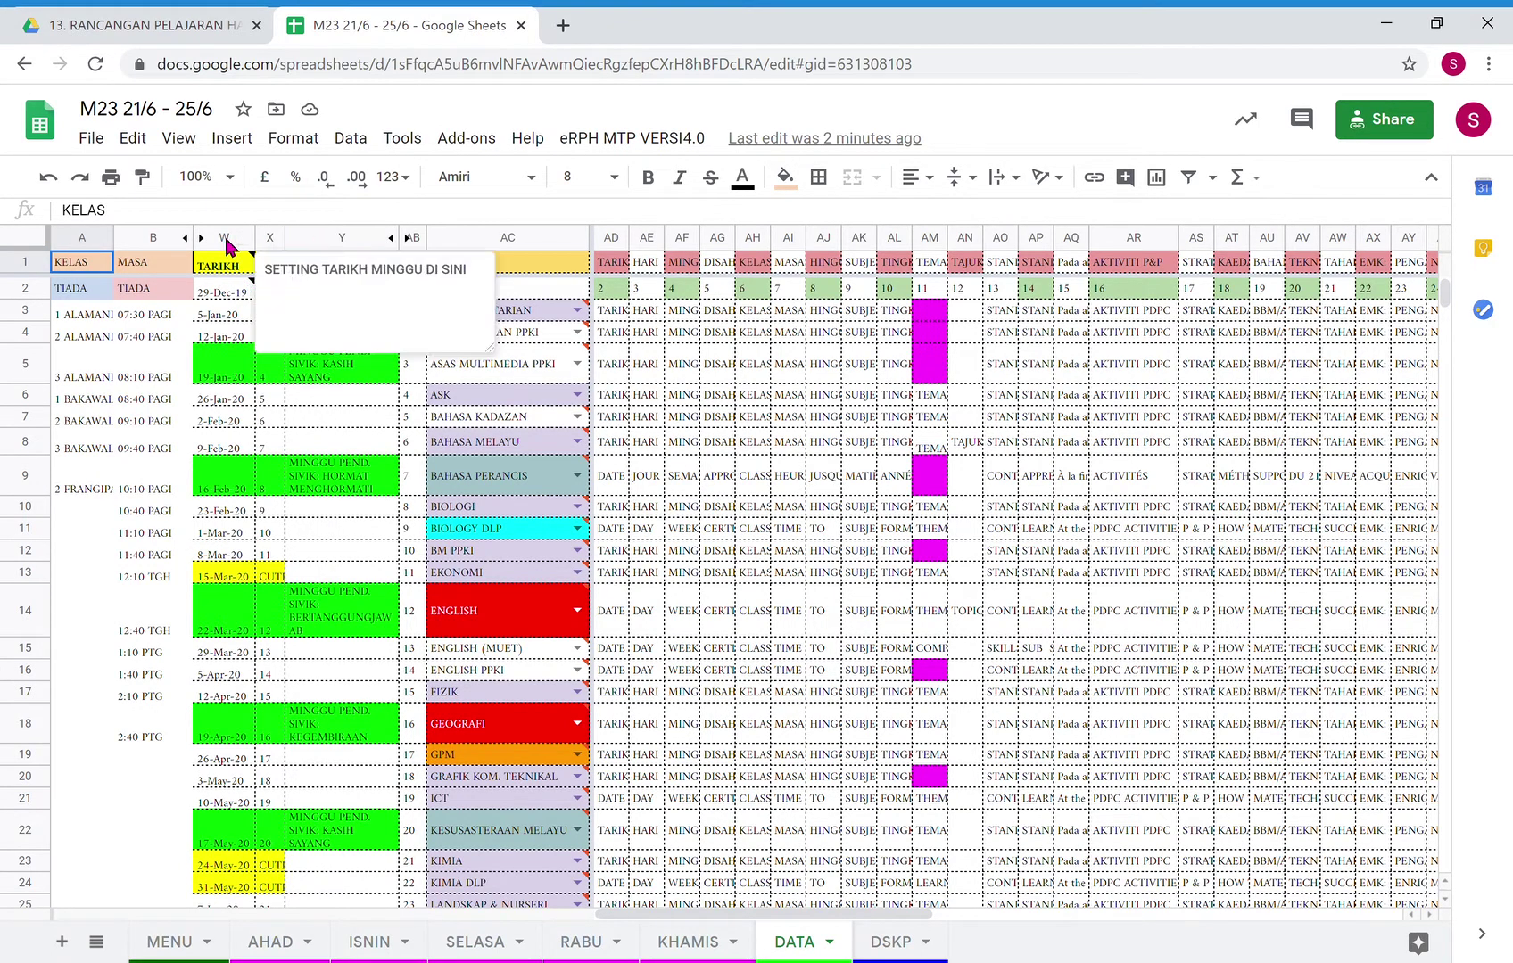
click(228, 238)
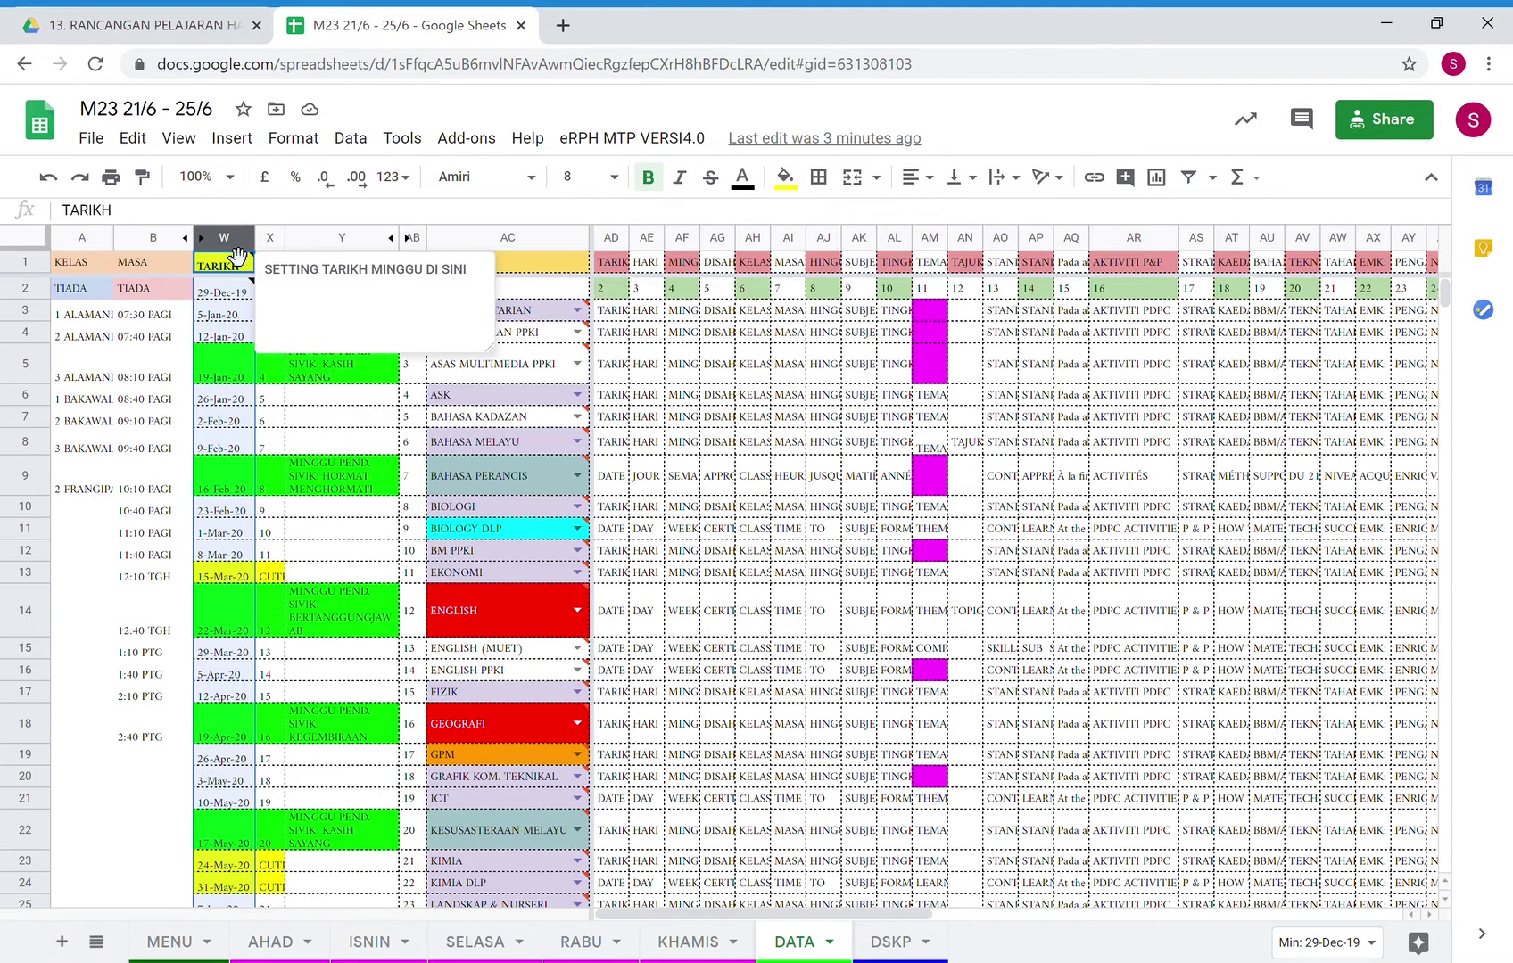
click(219, 428)
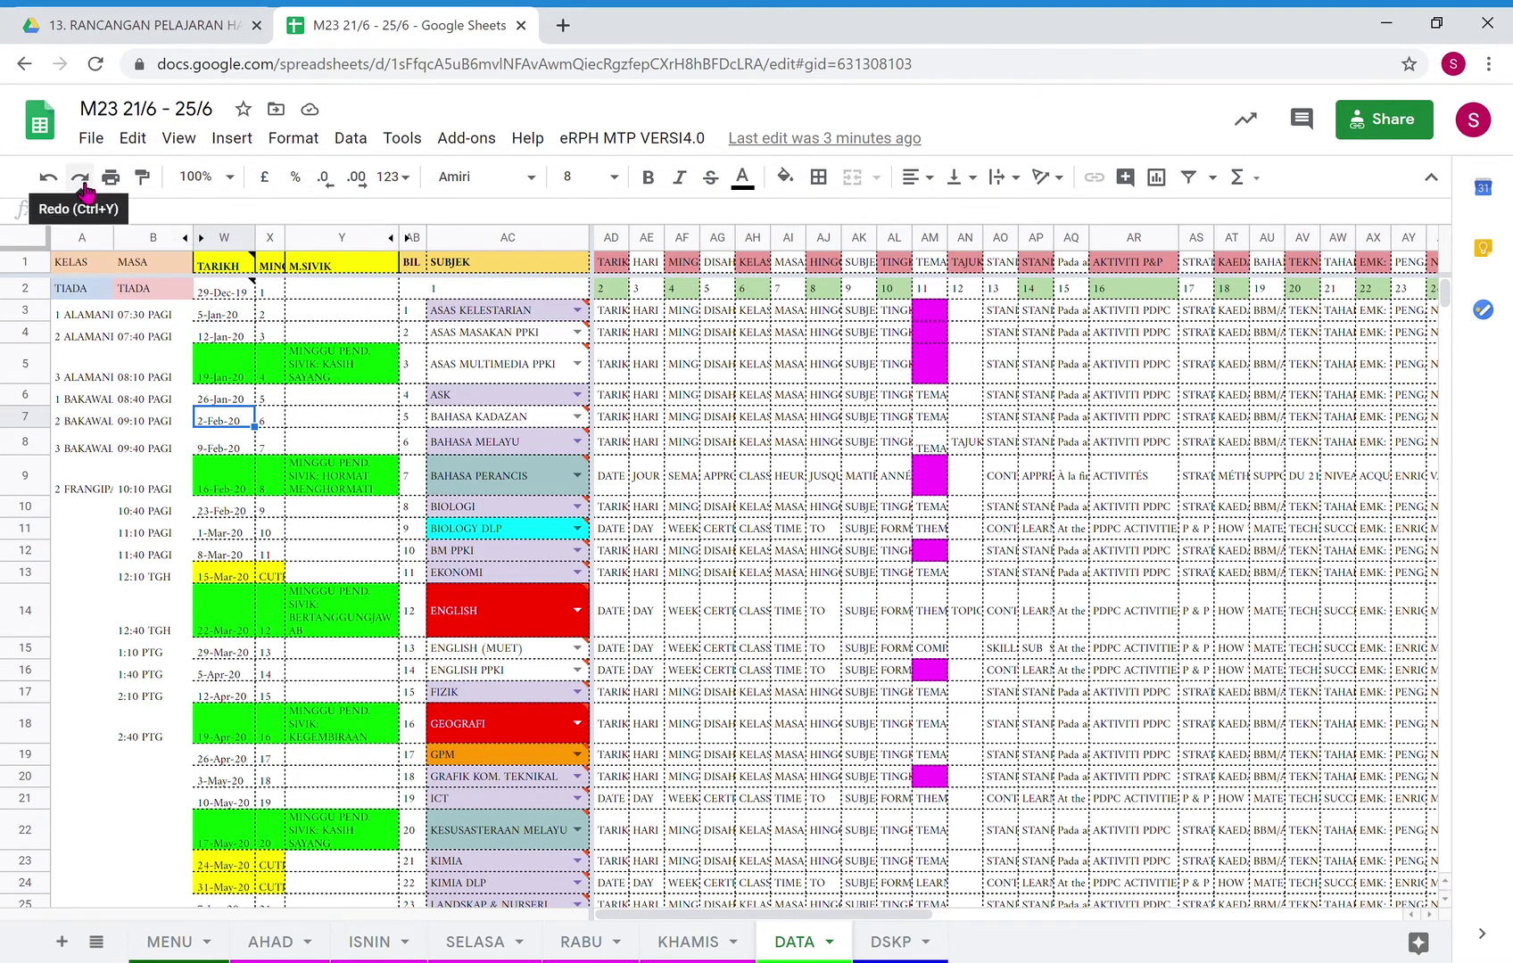
Look through the MINGGU column's week numbers and CUTI entries down to the 26-Jul-20 row.
click(270, 237)
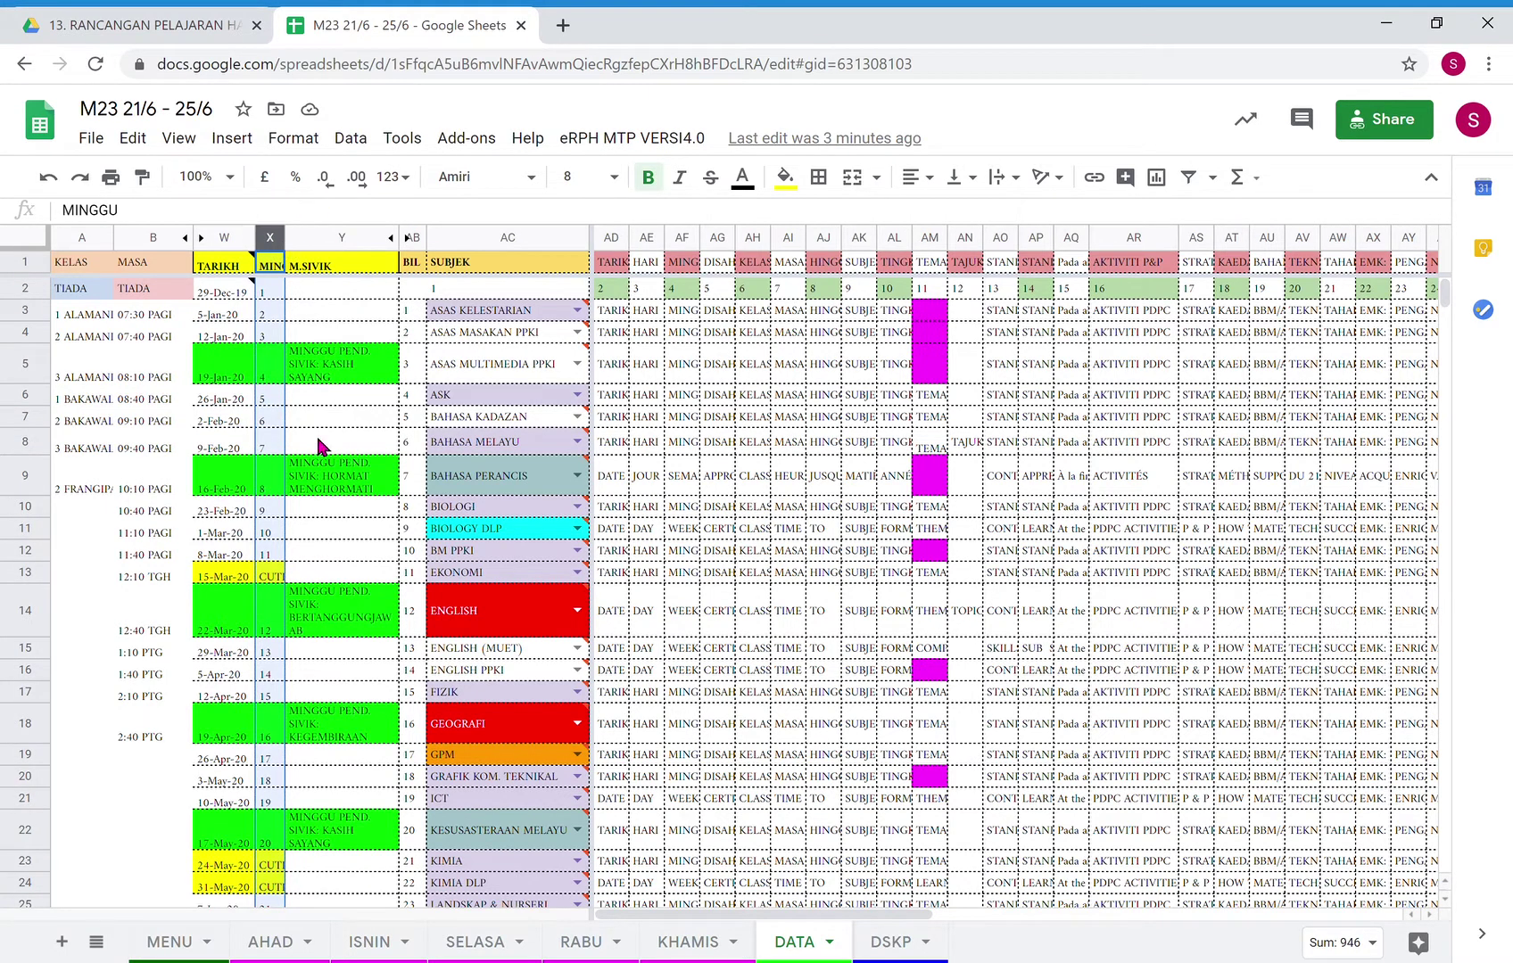
click(270, 866)
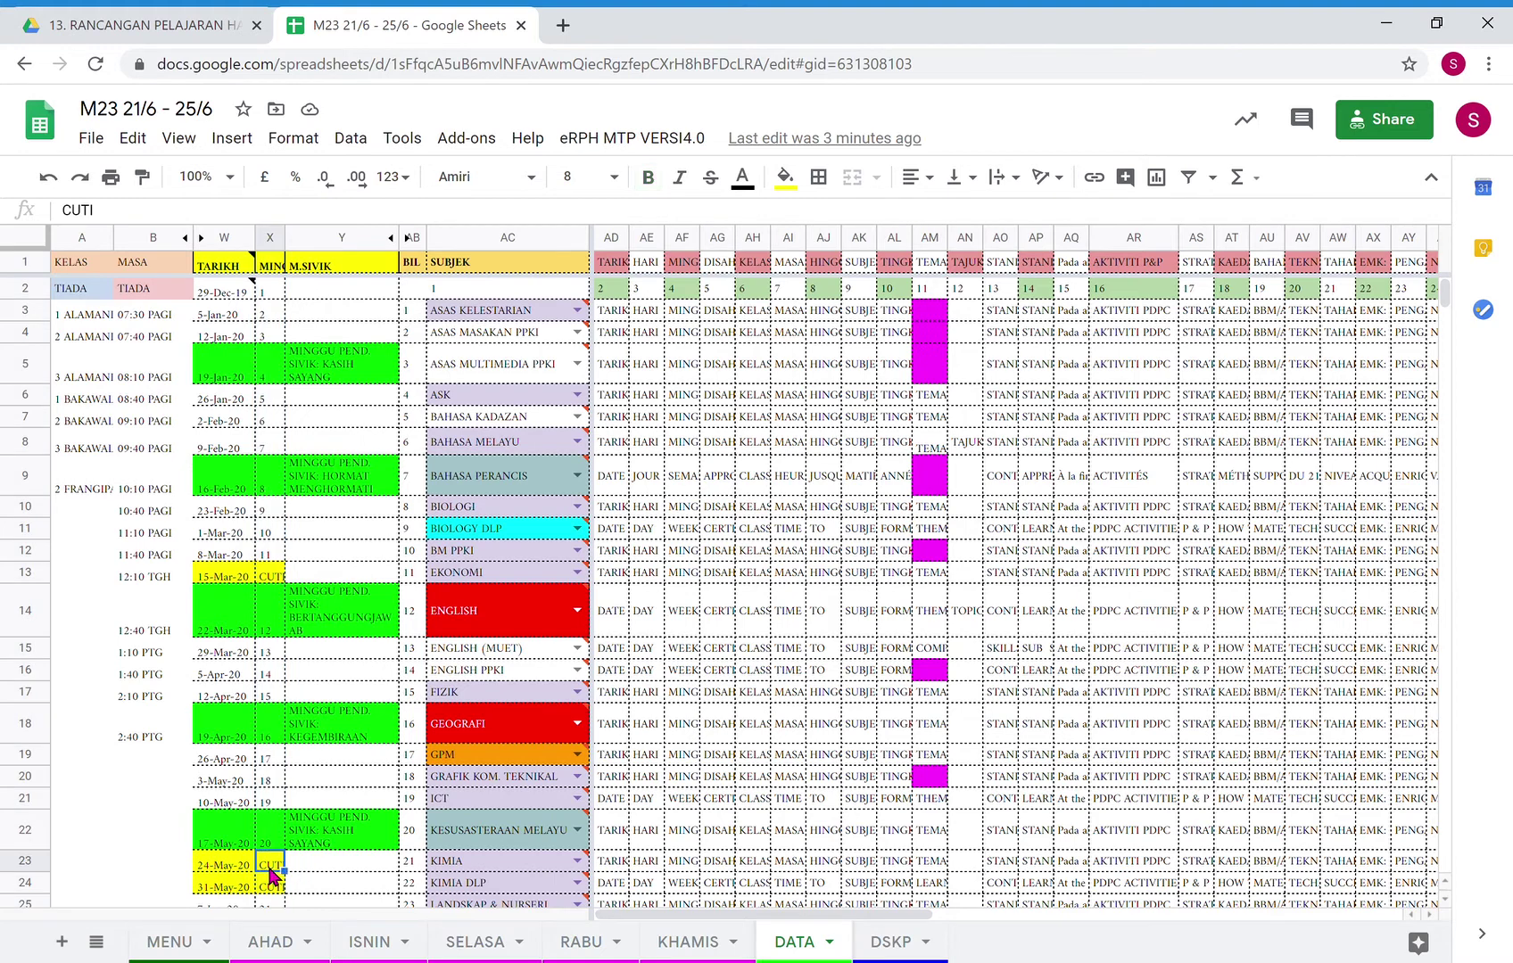
key(Down)
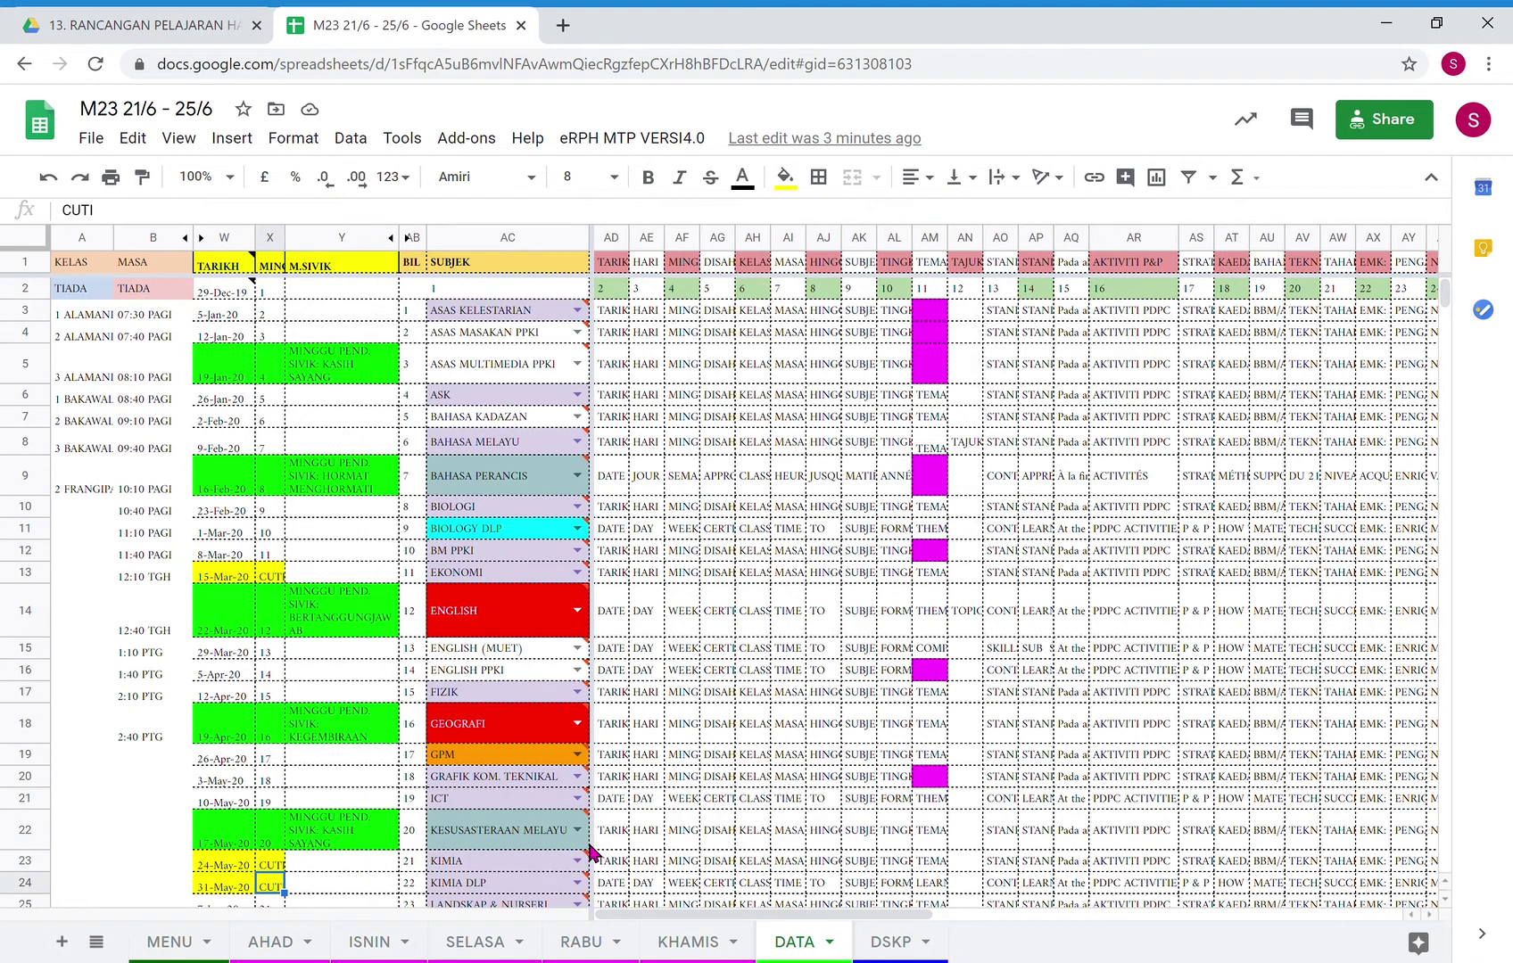
key(Down)
key(Down)
key(Down)
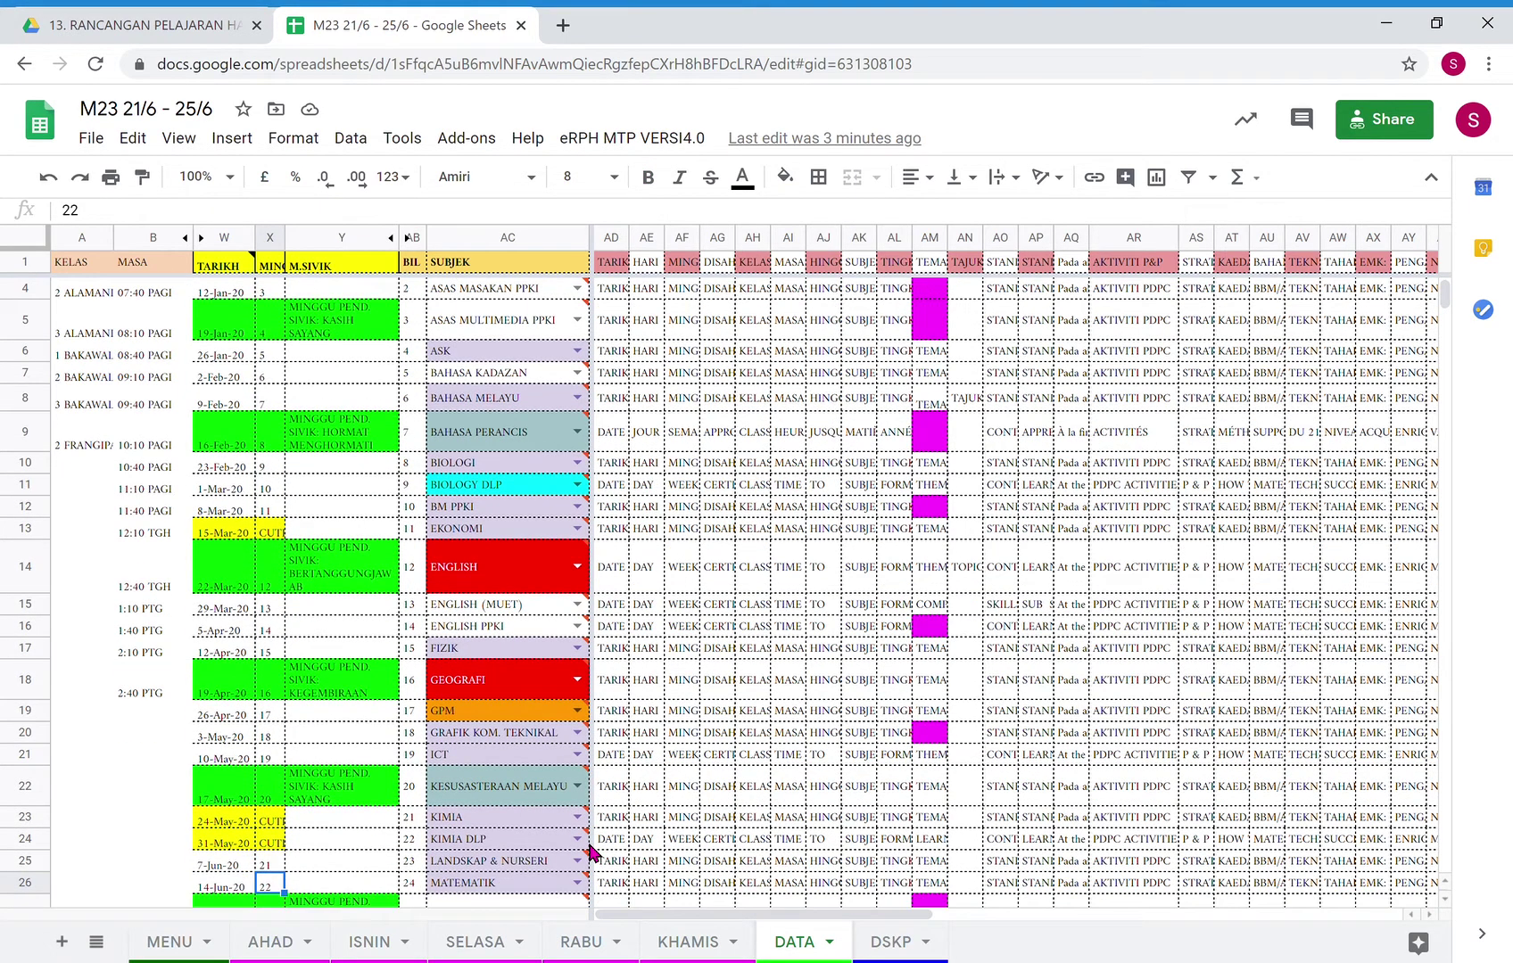
key(Down)
key(Down)
key(Down)
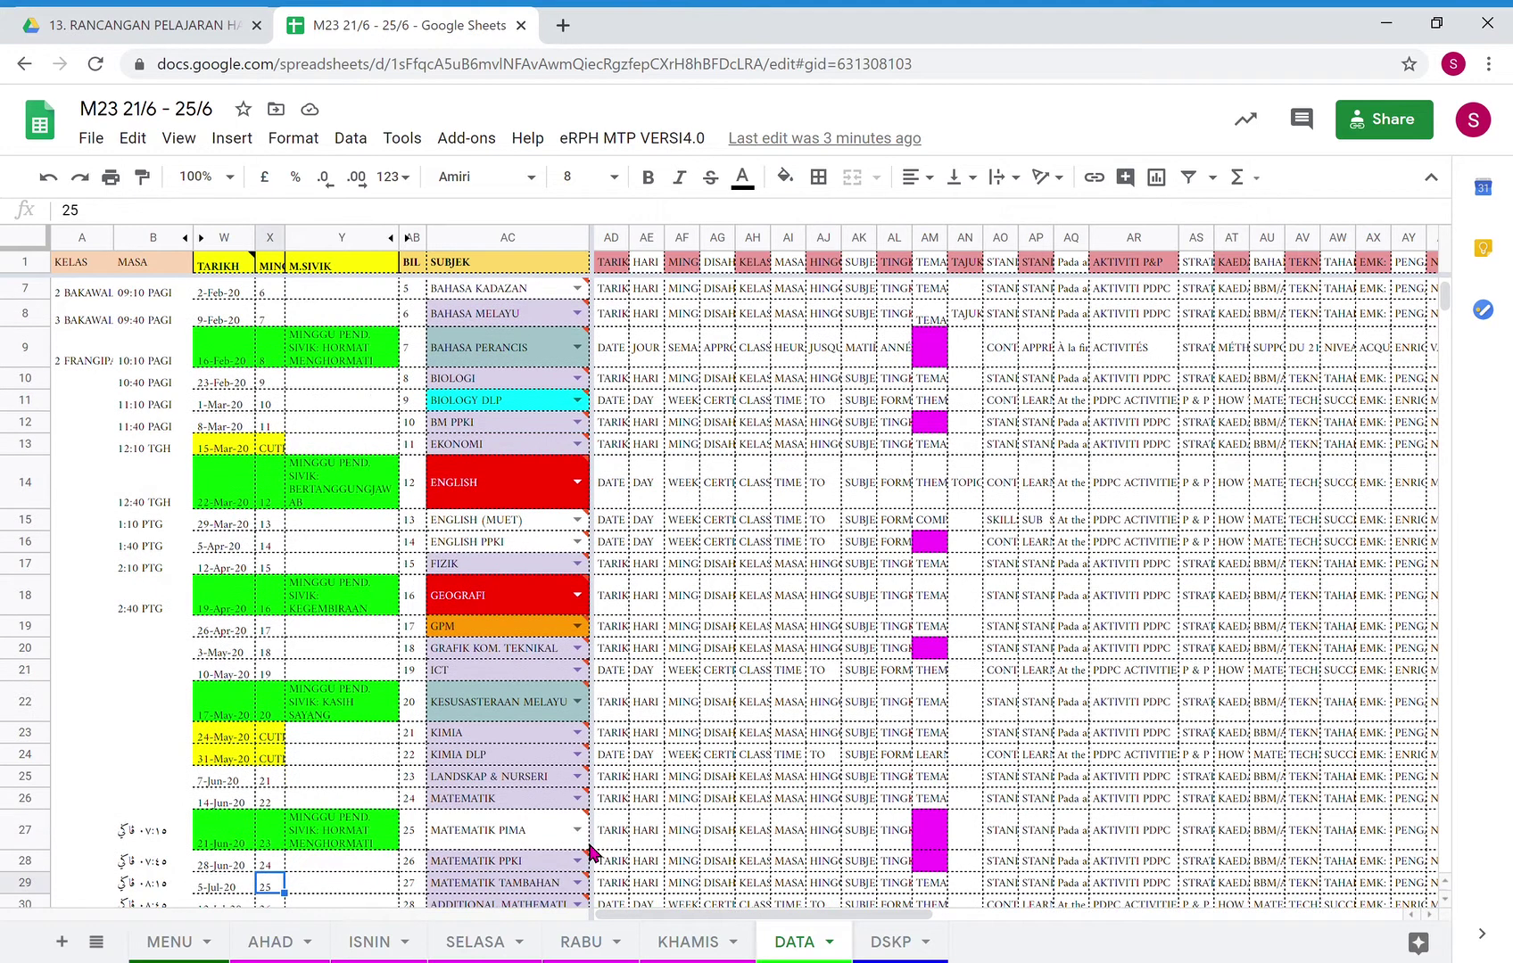
key(Down)
key(Down)
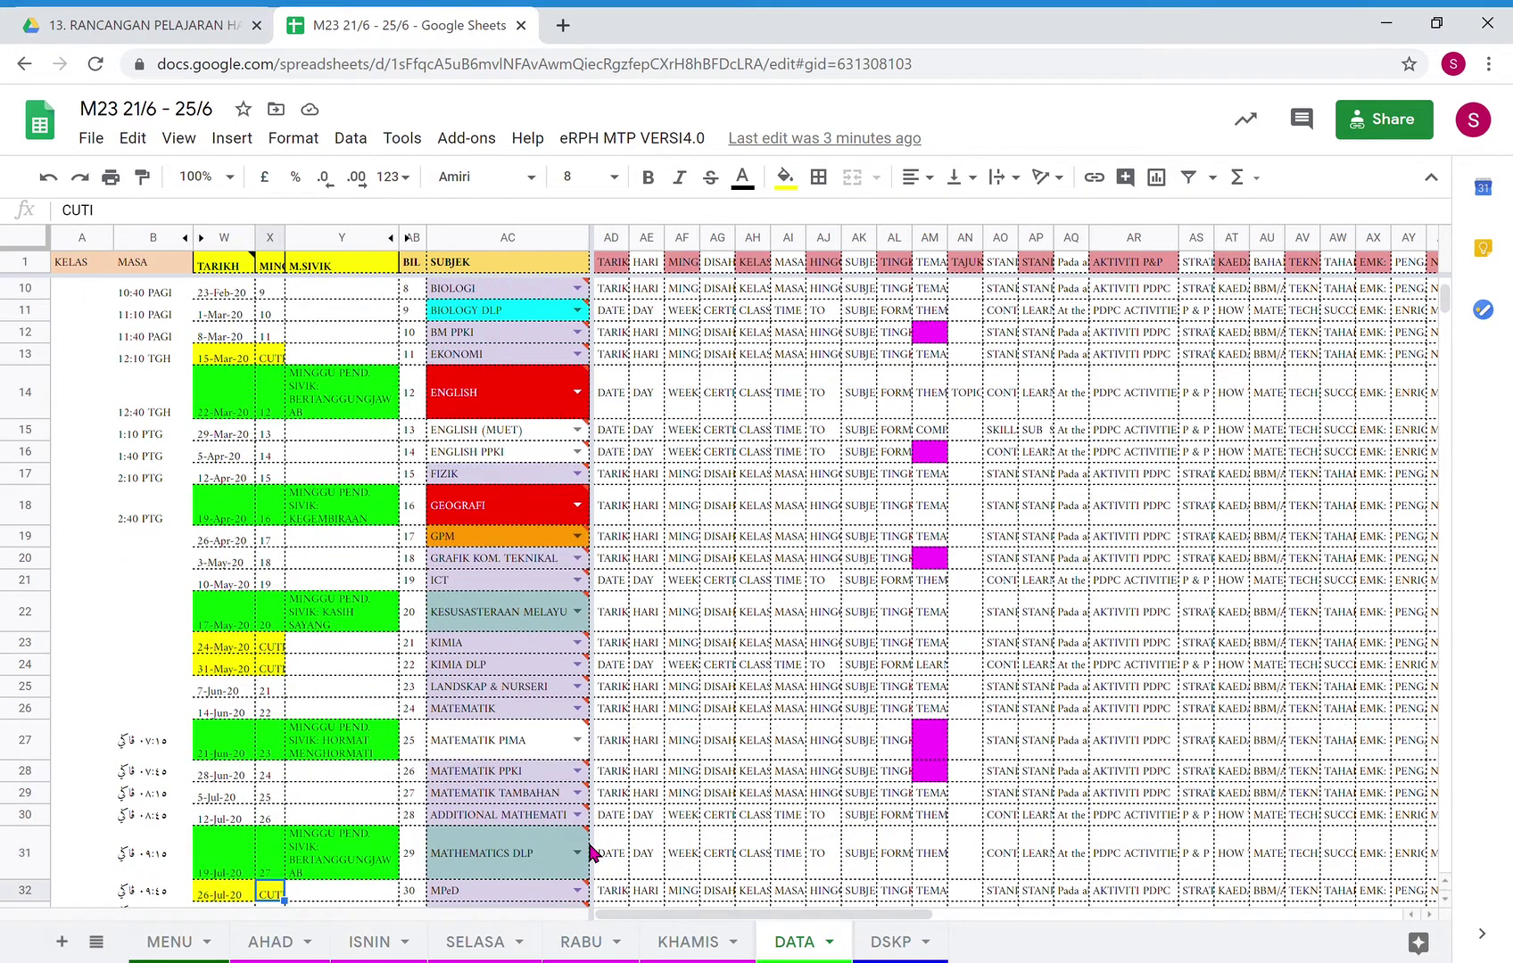
key(Down)
key(Down)
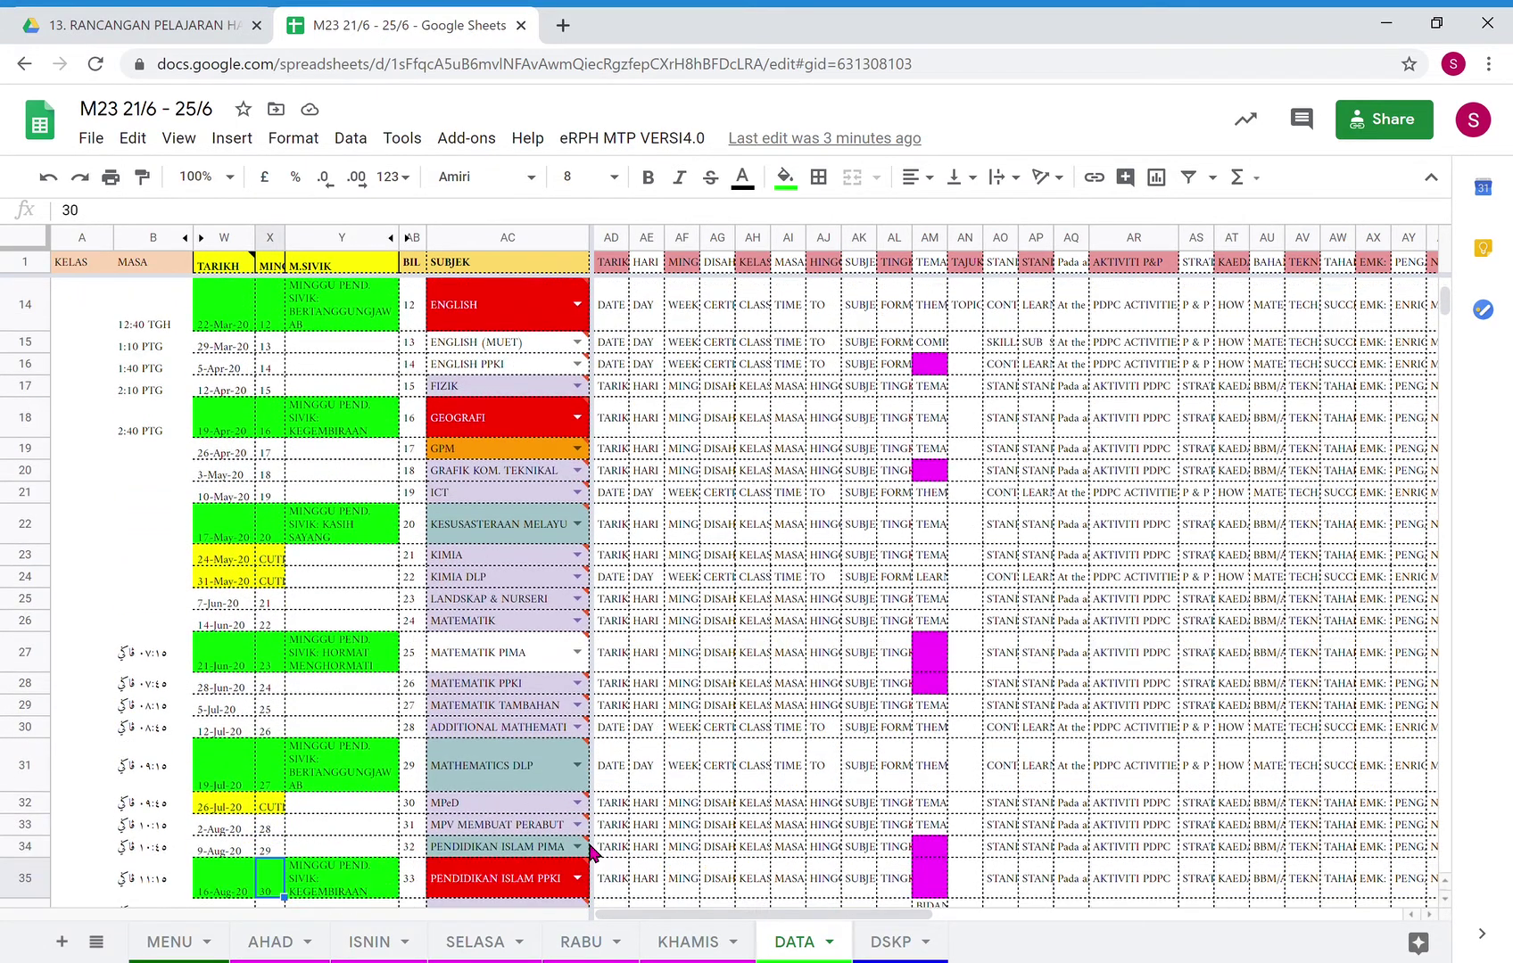
key(Up)
key(Up)
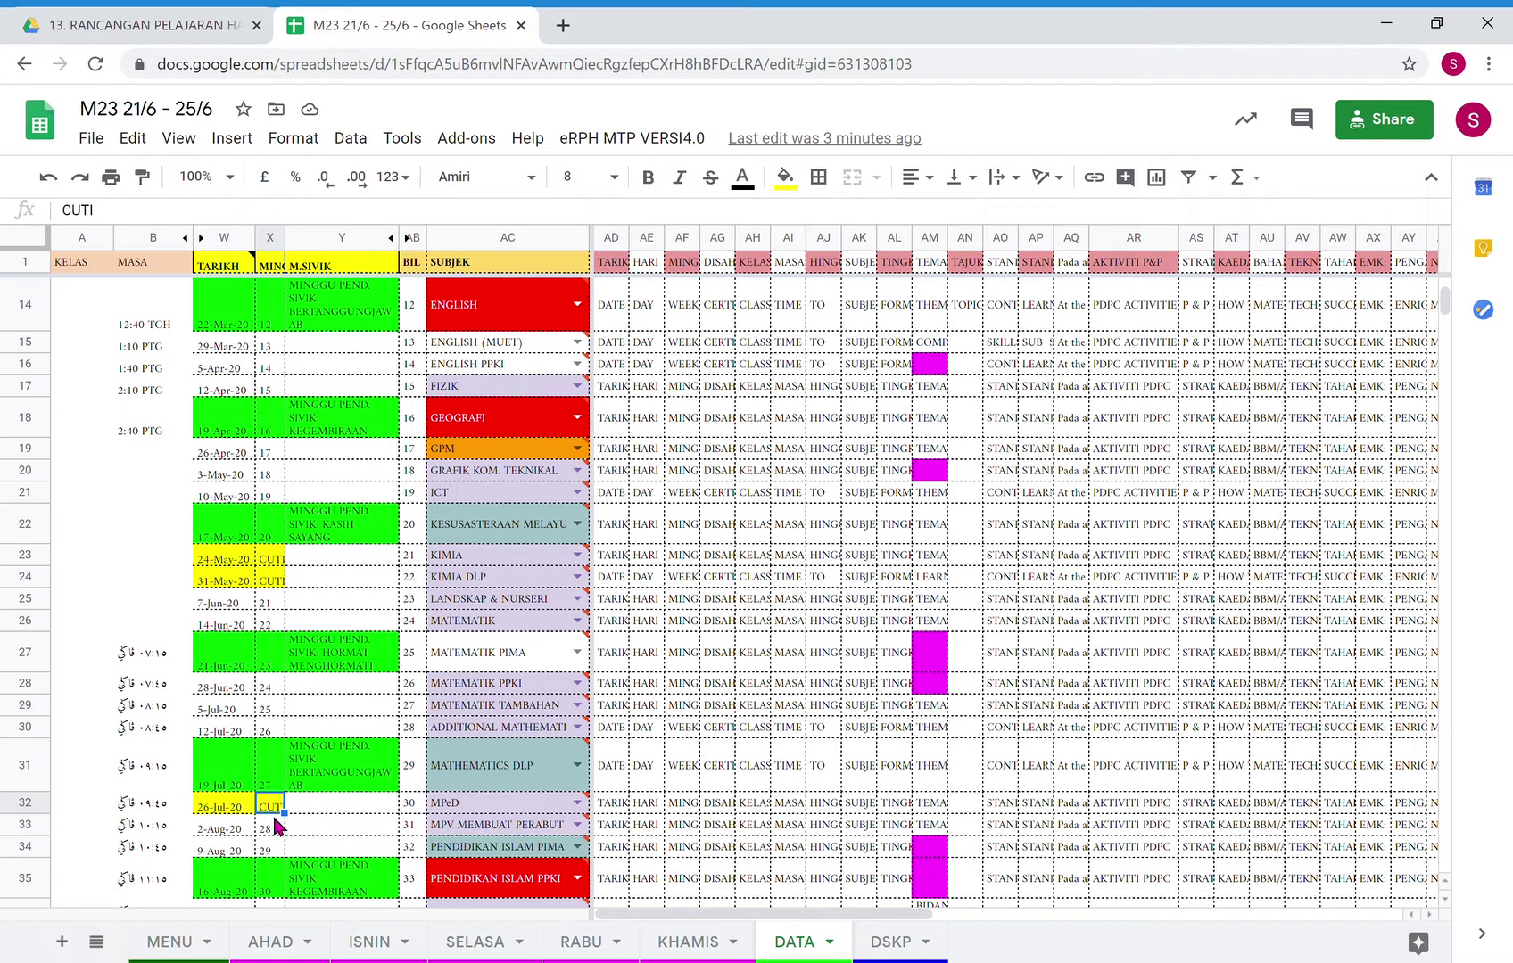
Replace the CUTI entry in the MINGGU column for 26-Jul-20 with week number 28.
click(274, 239)
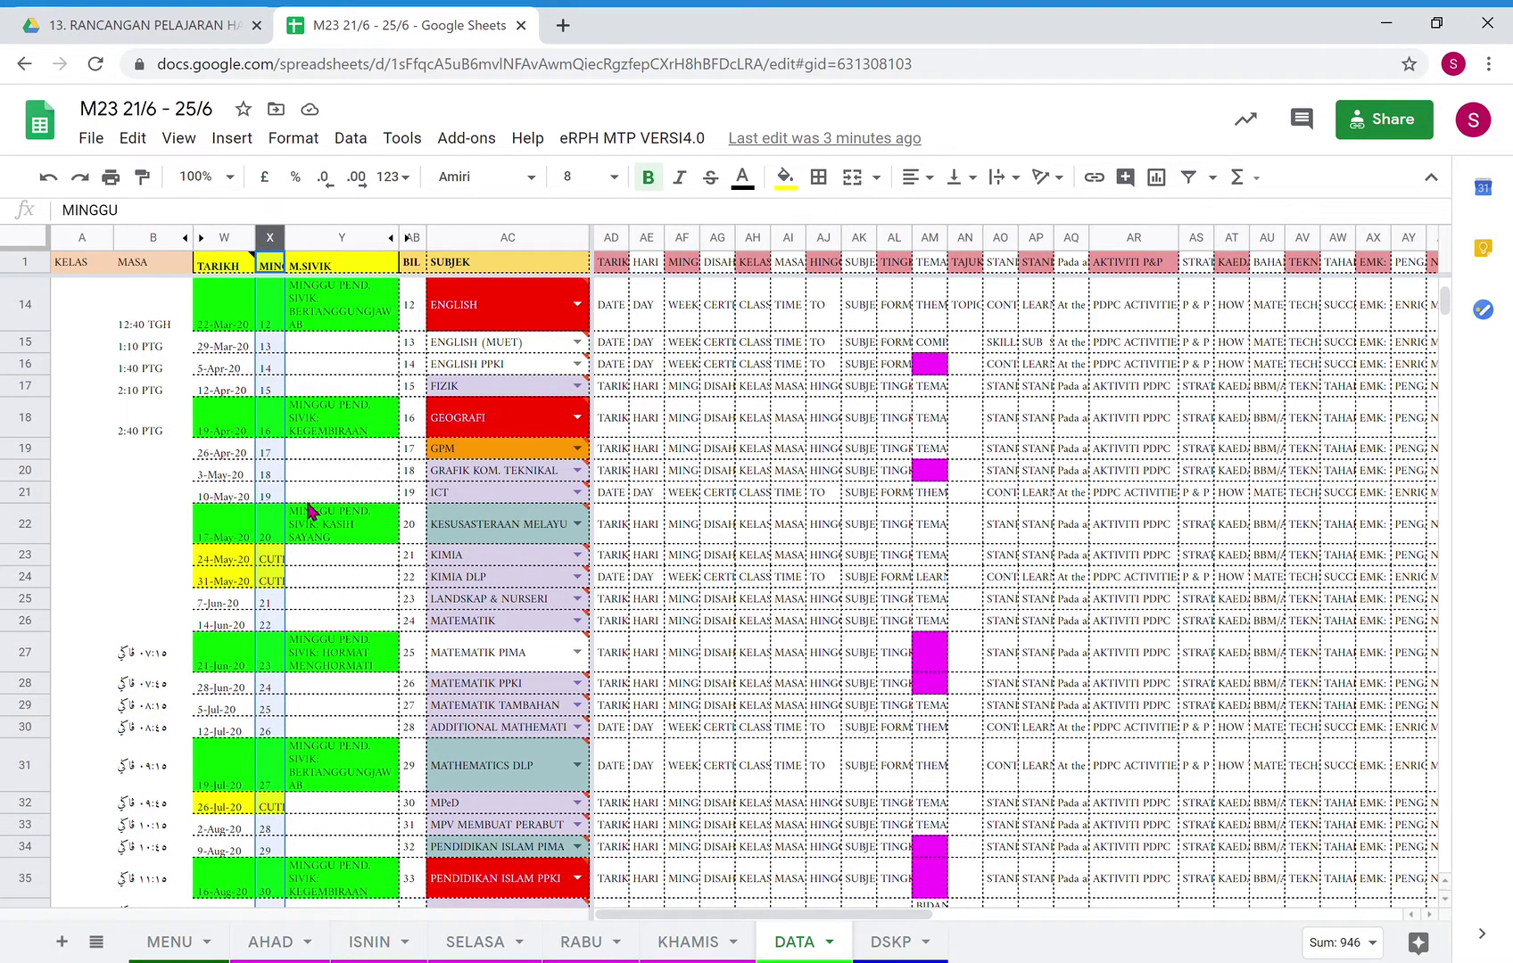
click(275, 810)
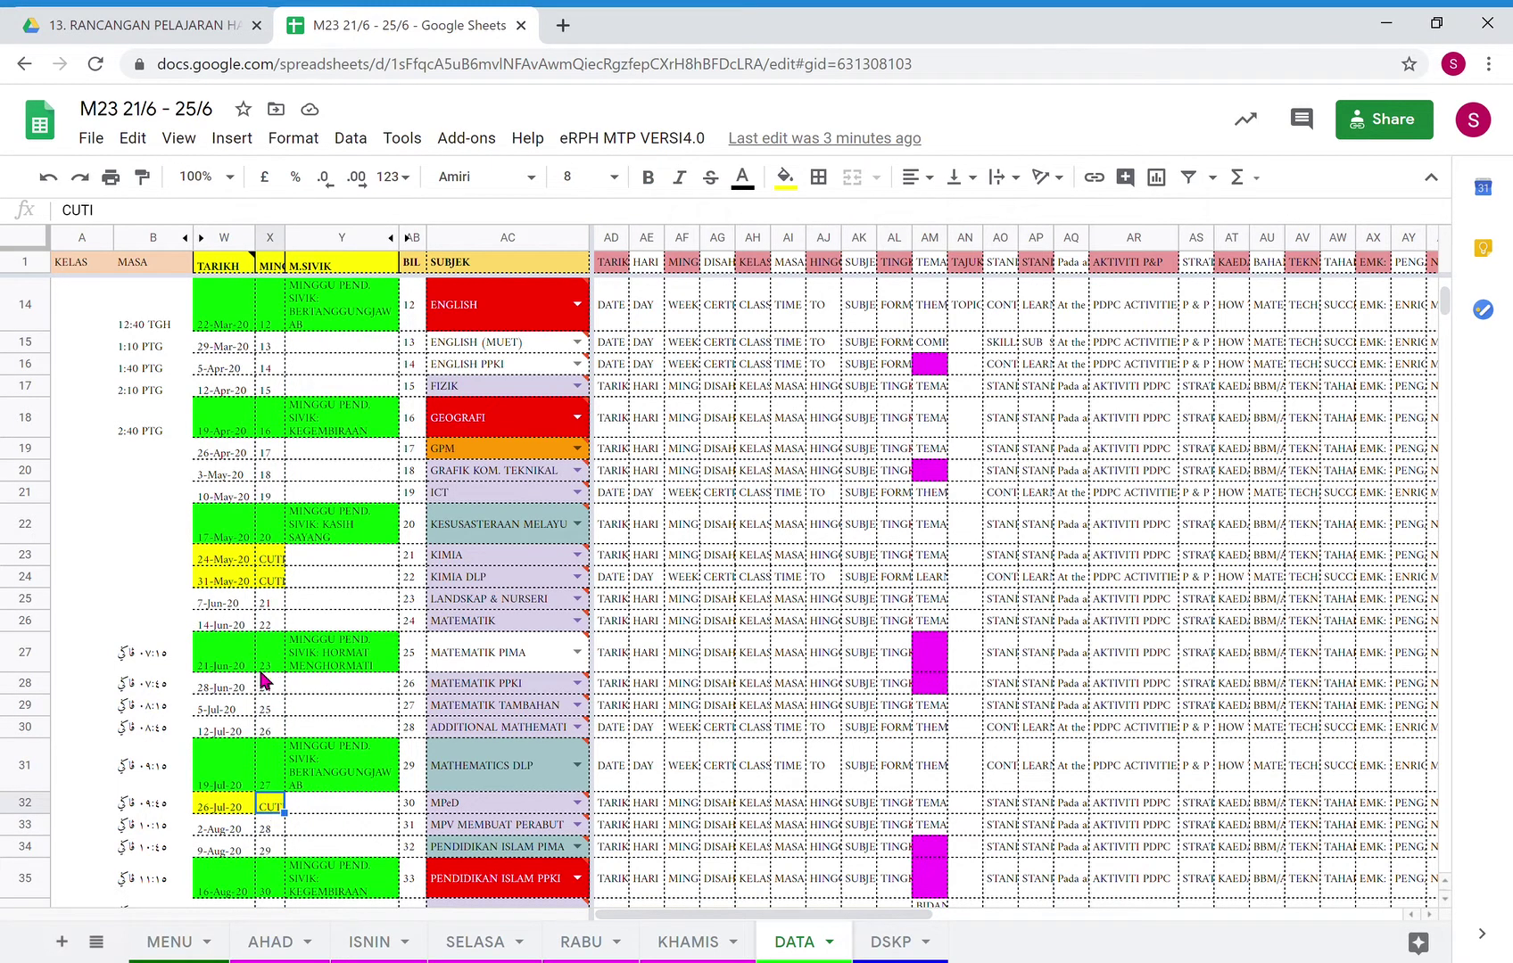
click(134, 223)
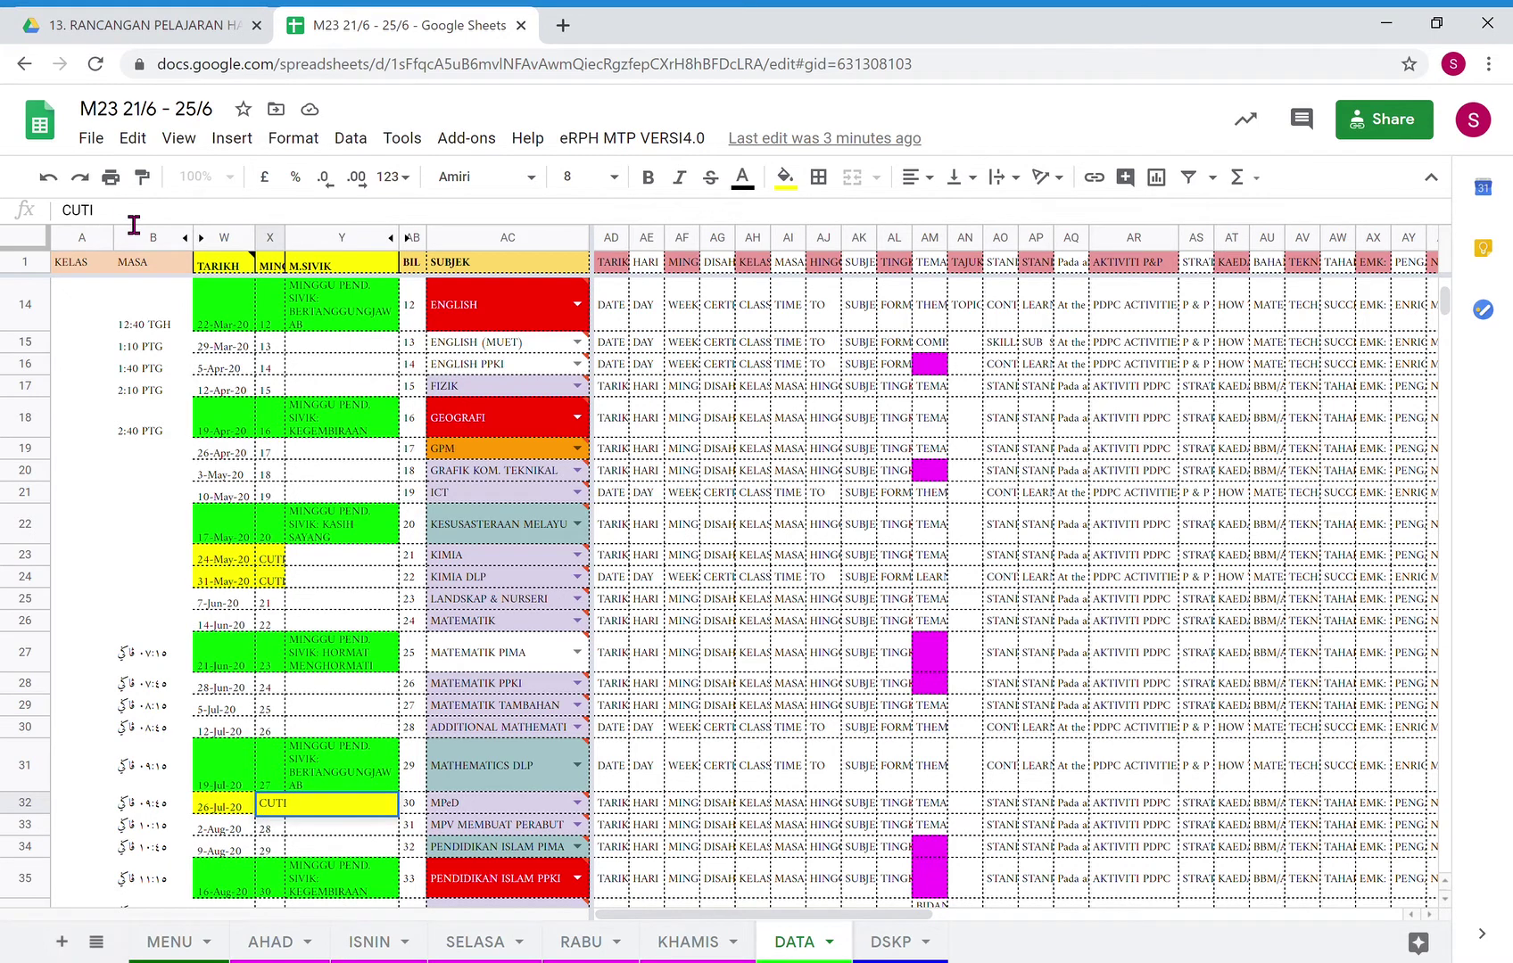
key(BackSpace)
key(BackSpace)
key(BackSpace)
key(BackSpace)
text(28)
key(Return)
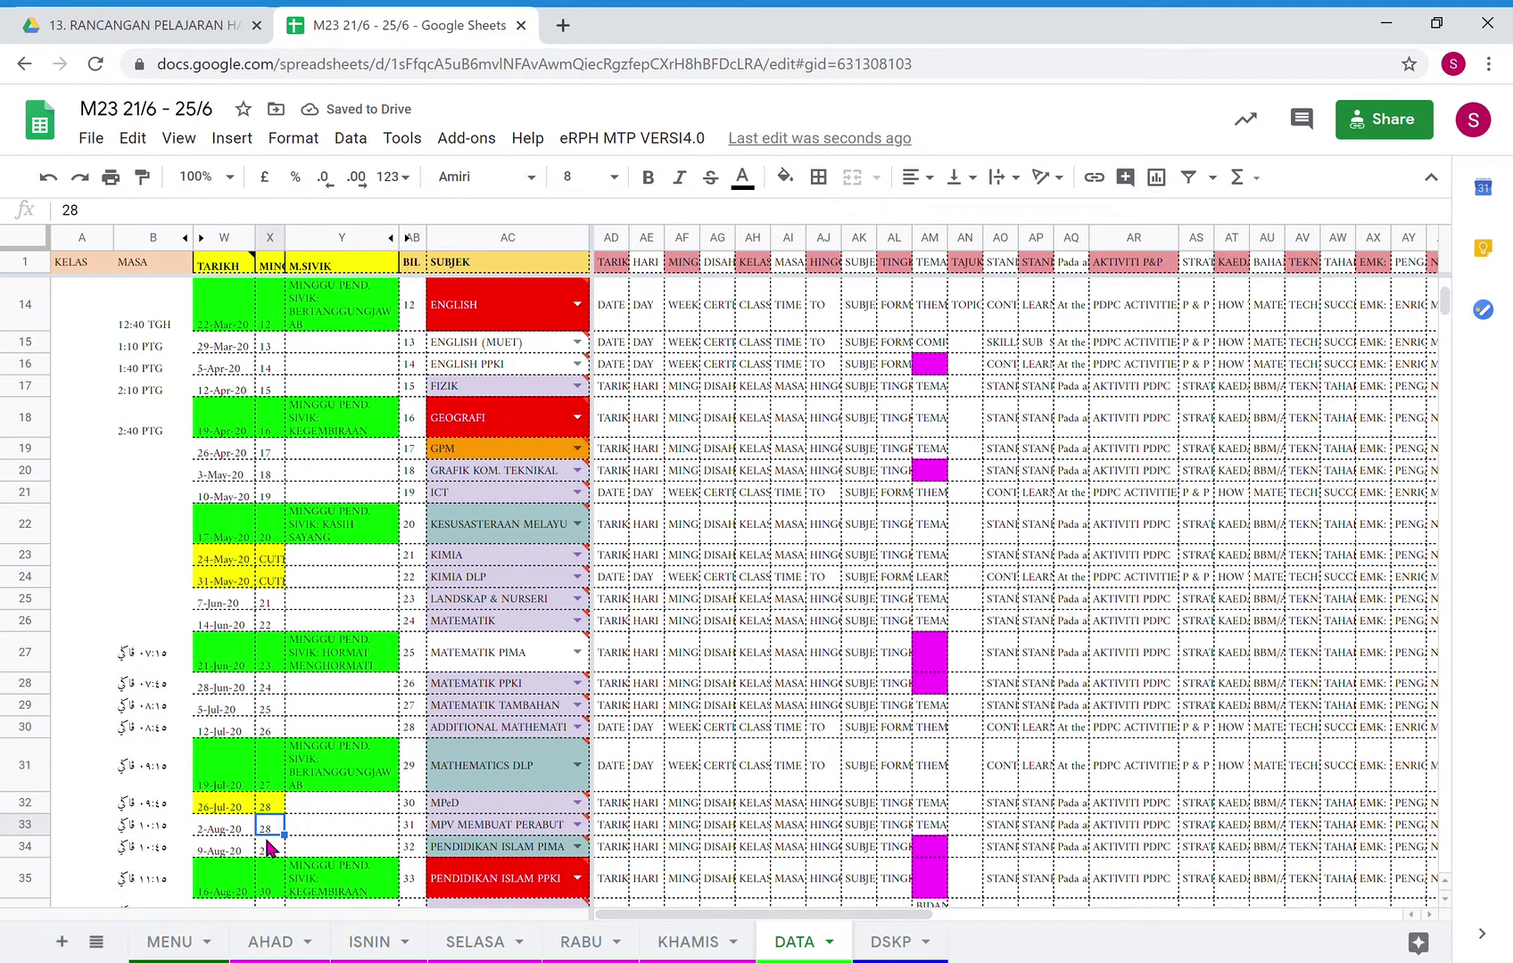
Set the MINGGU value for 2-Aug-20 to 29.
click(136, 223)
key(BackSpace)
key(BackSpace)
text(29)
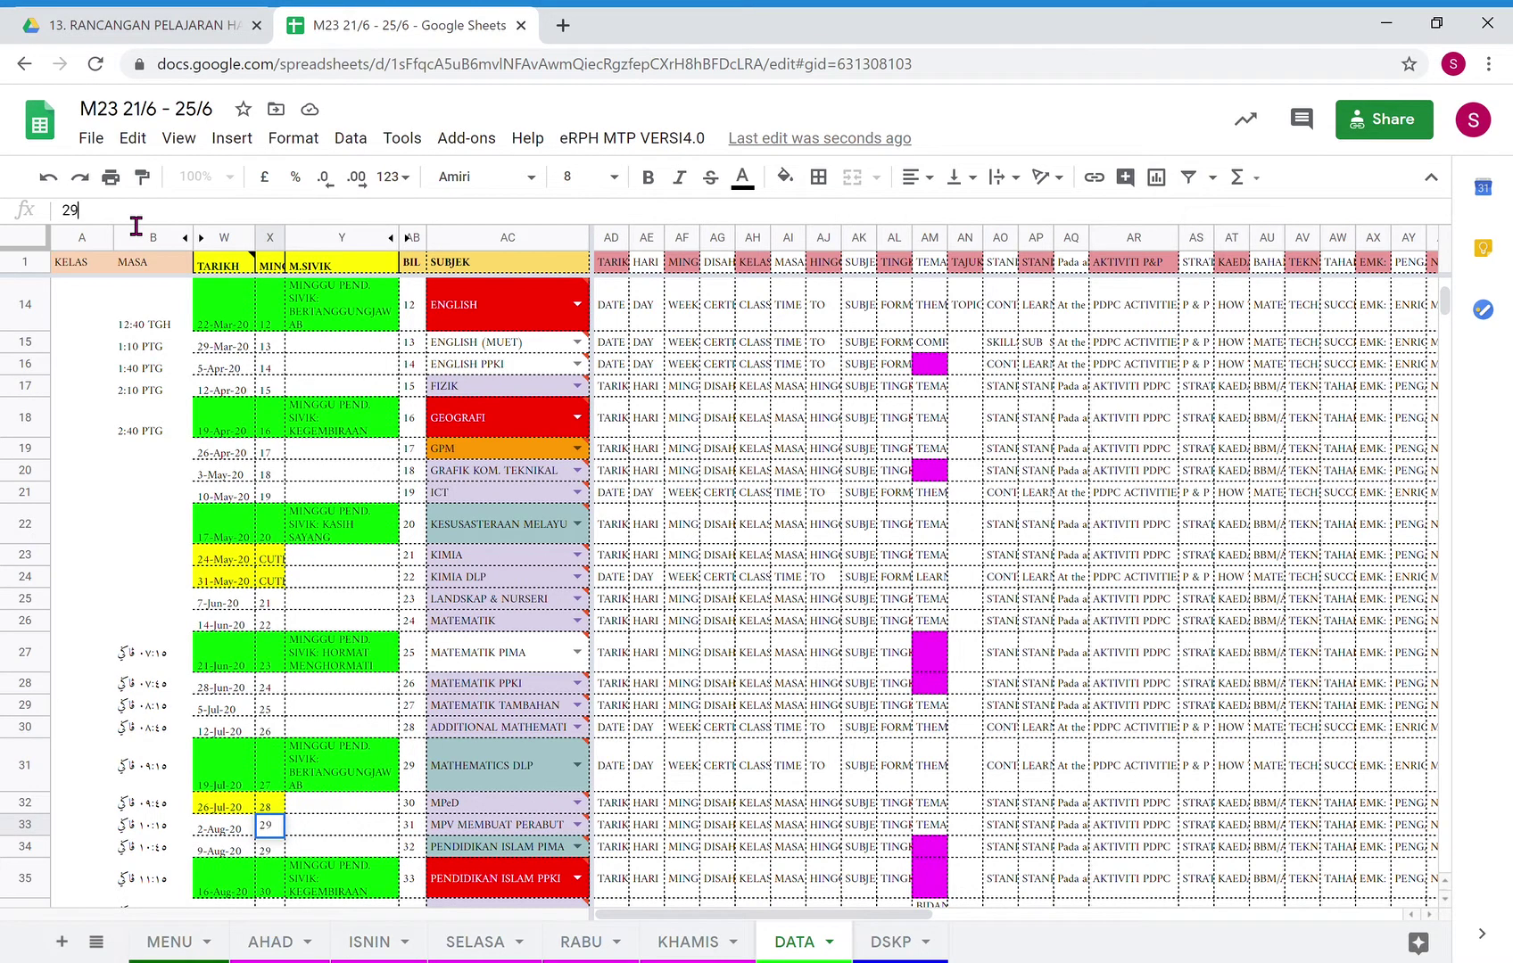
key(Return)
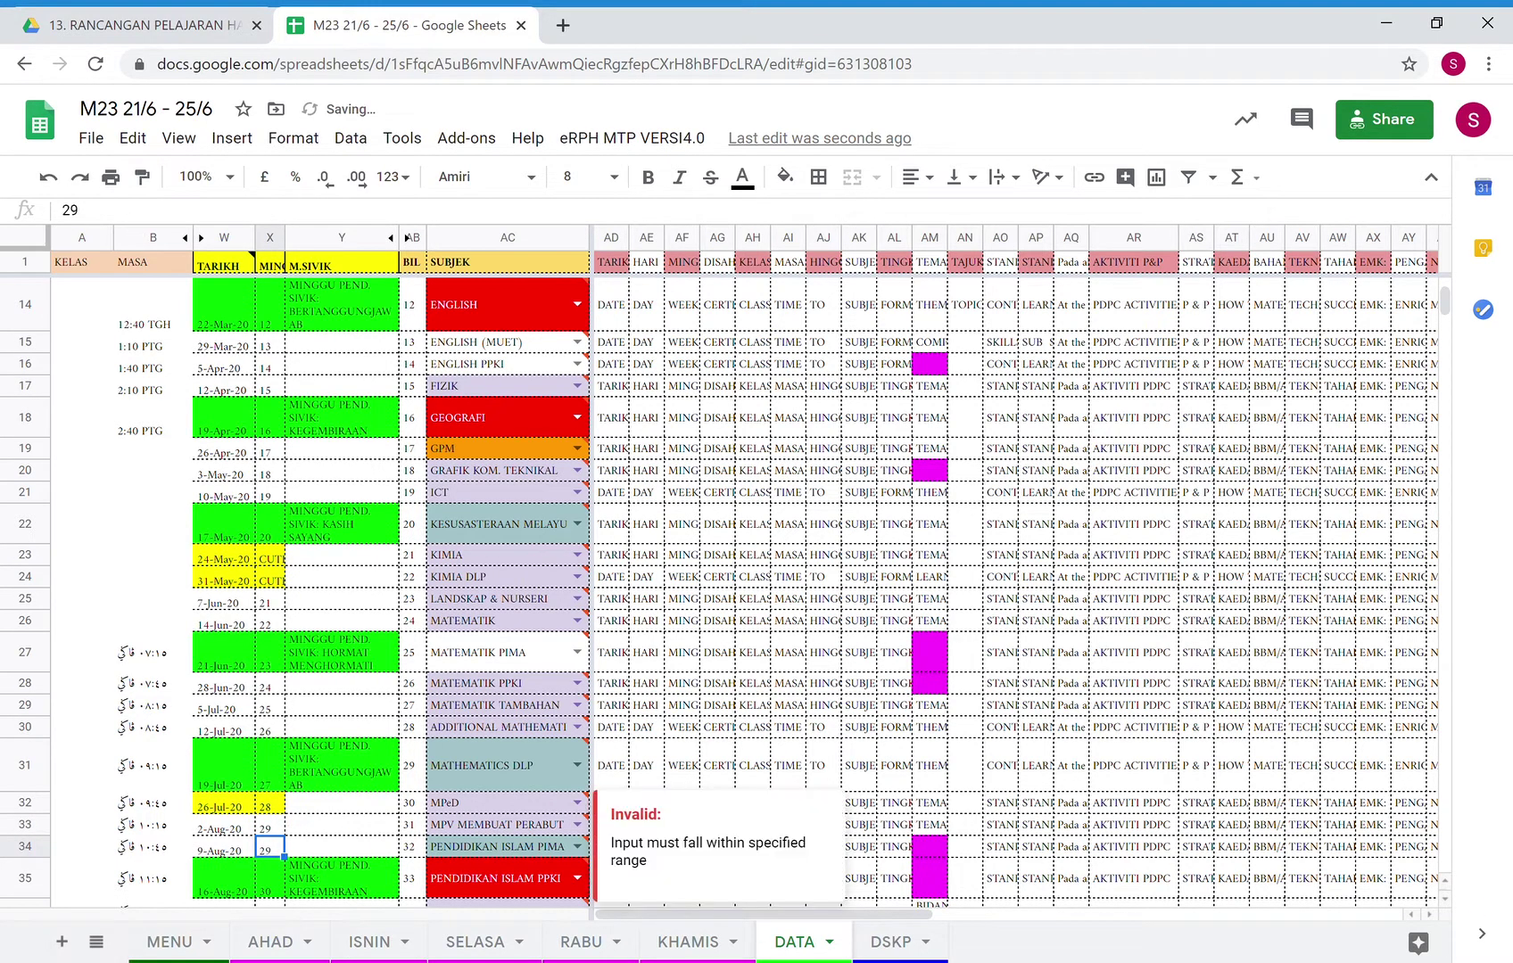
Try to fill the 9-Aug-20 week number down to the 30-Aug-20 row, and undo the fill.
click(1446, 905)
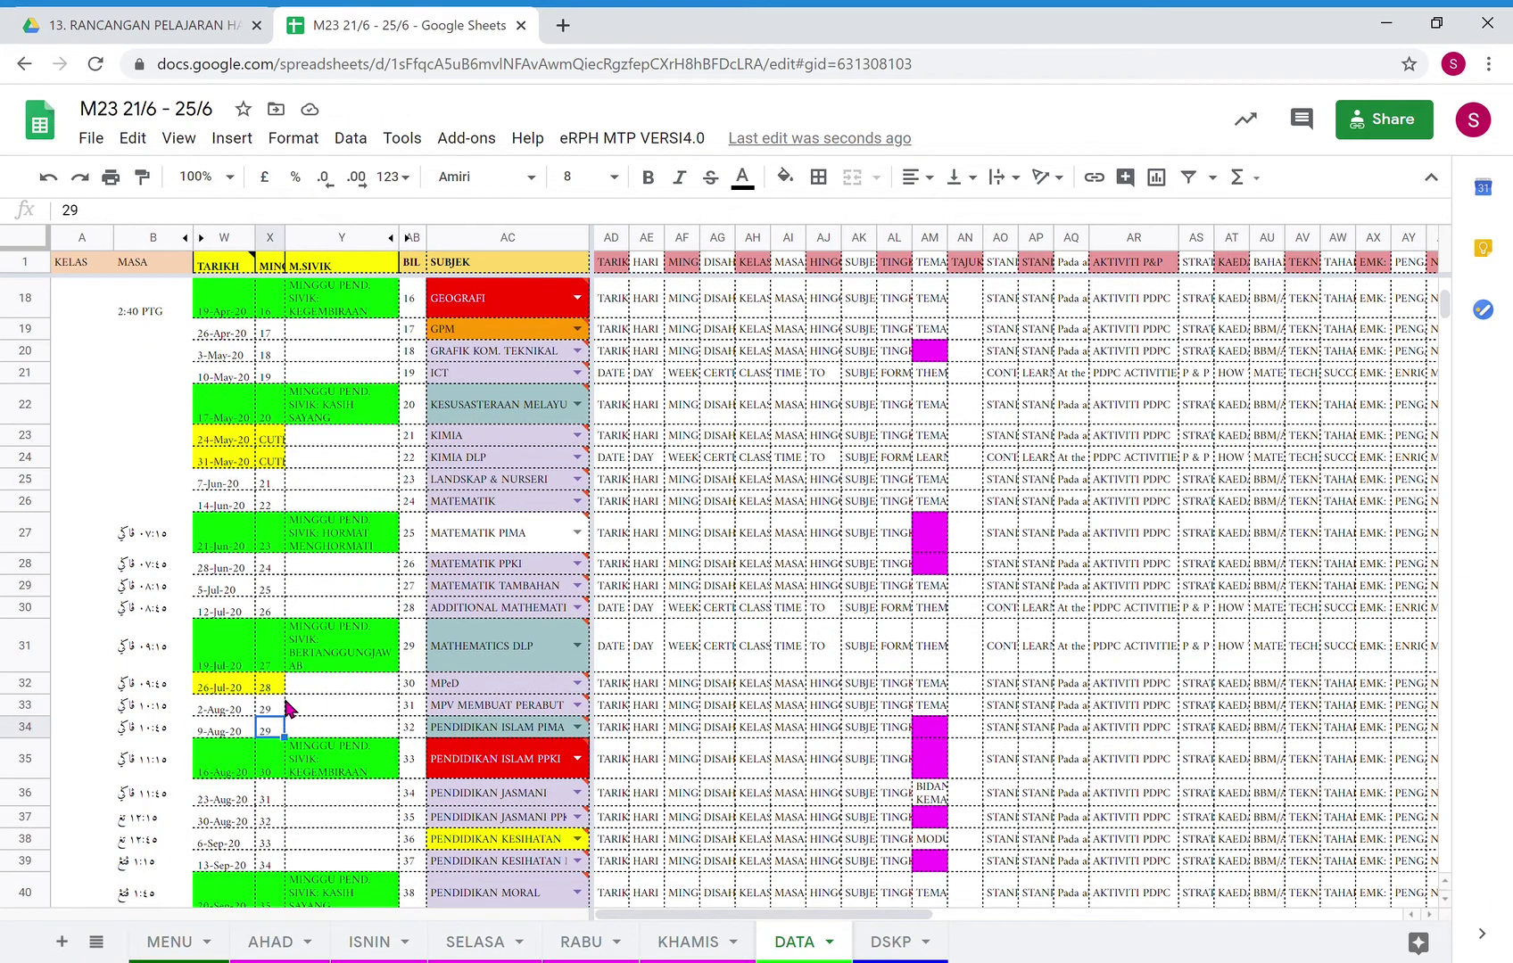
drag(300, 756, 285, 830)
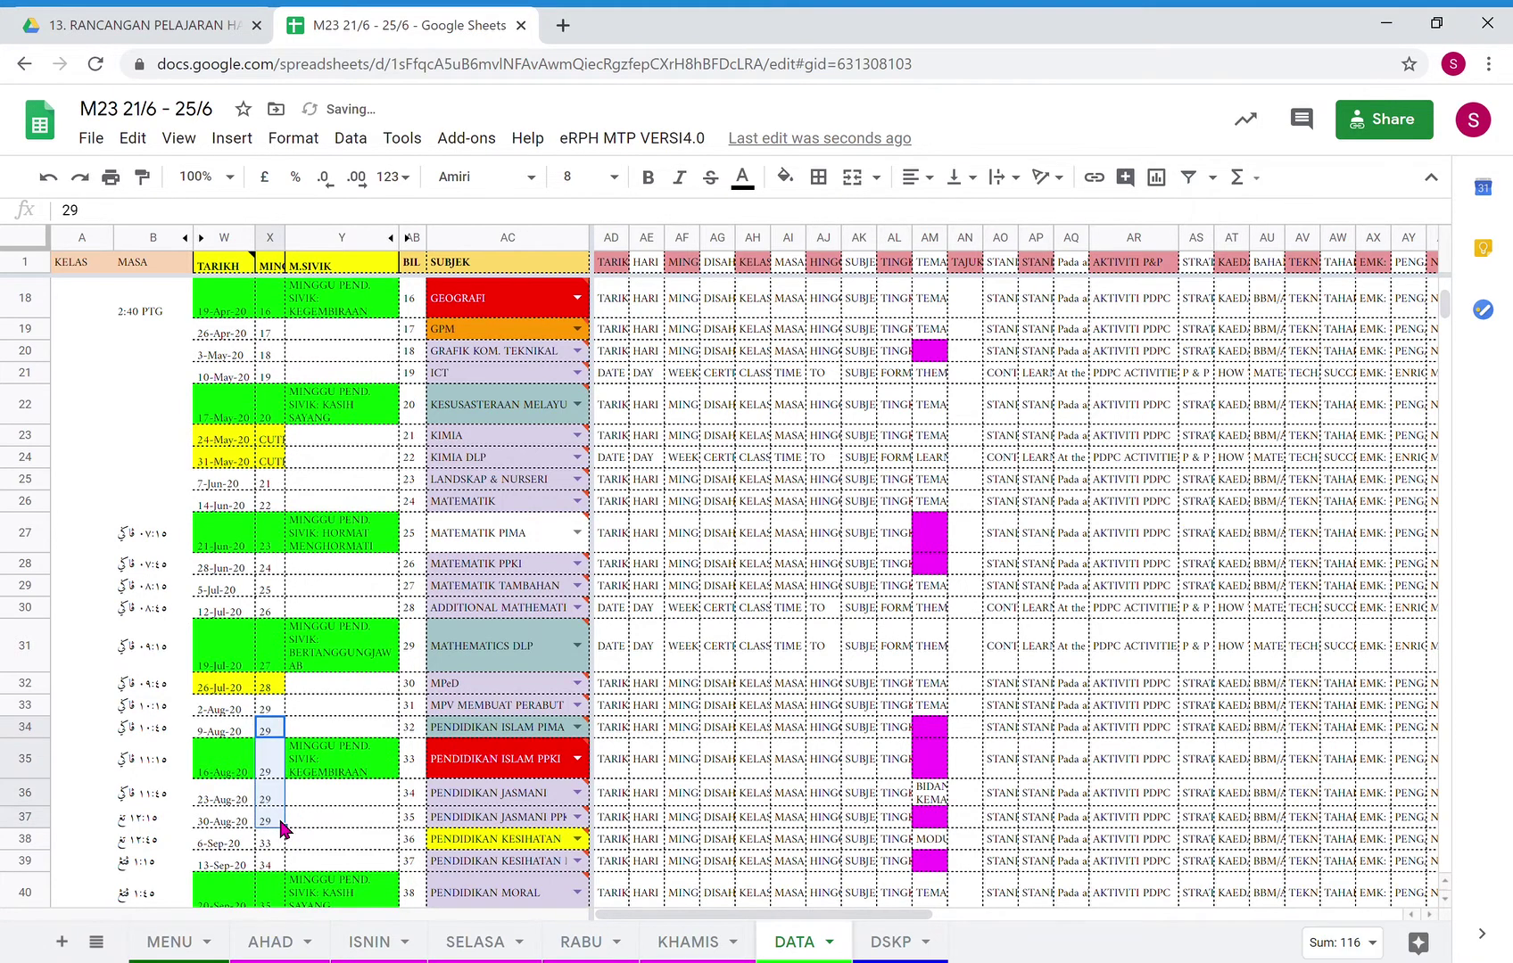
click(49, 178)
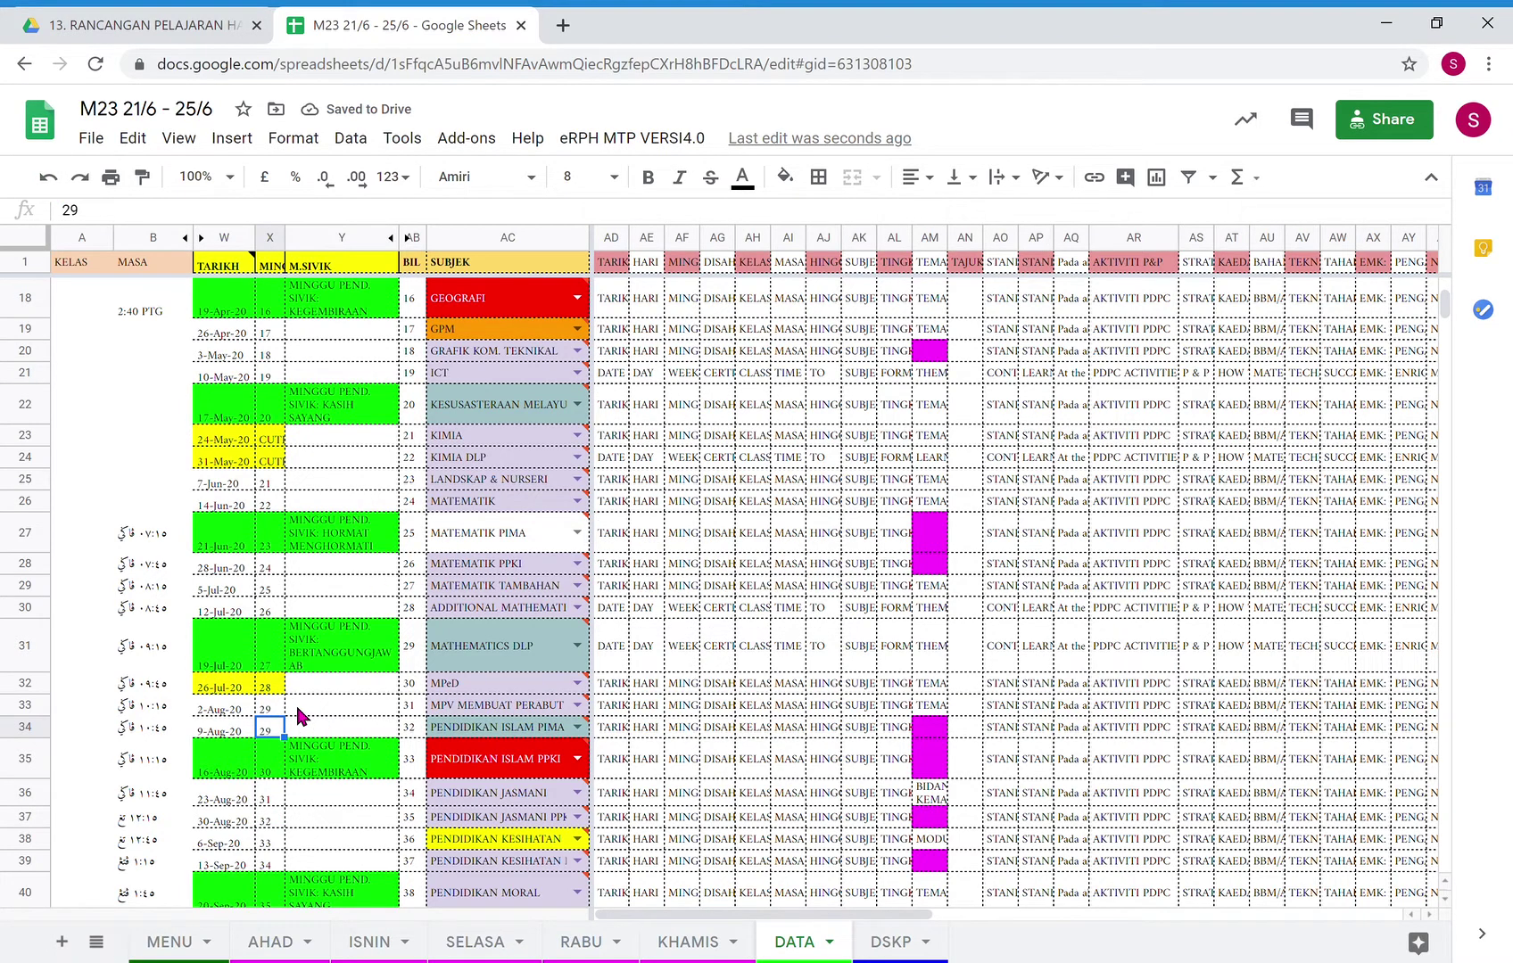
Fill the MINGGU series down from the 26-Jul-20 and 2-Aug-20 cells, reaching 40 in the 18-Oct-20 row.
click(278, 710)
click(271, 694)
shift+click(273, 715)
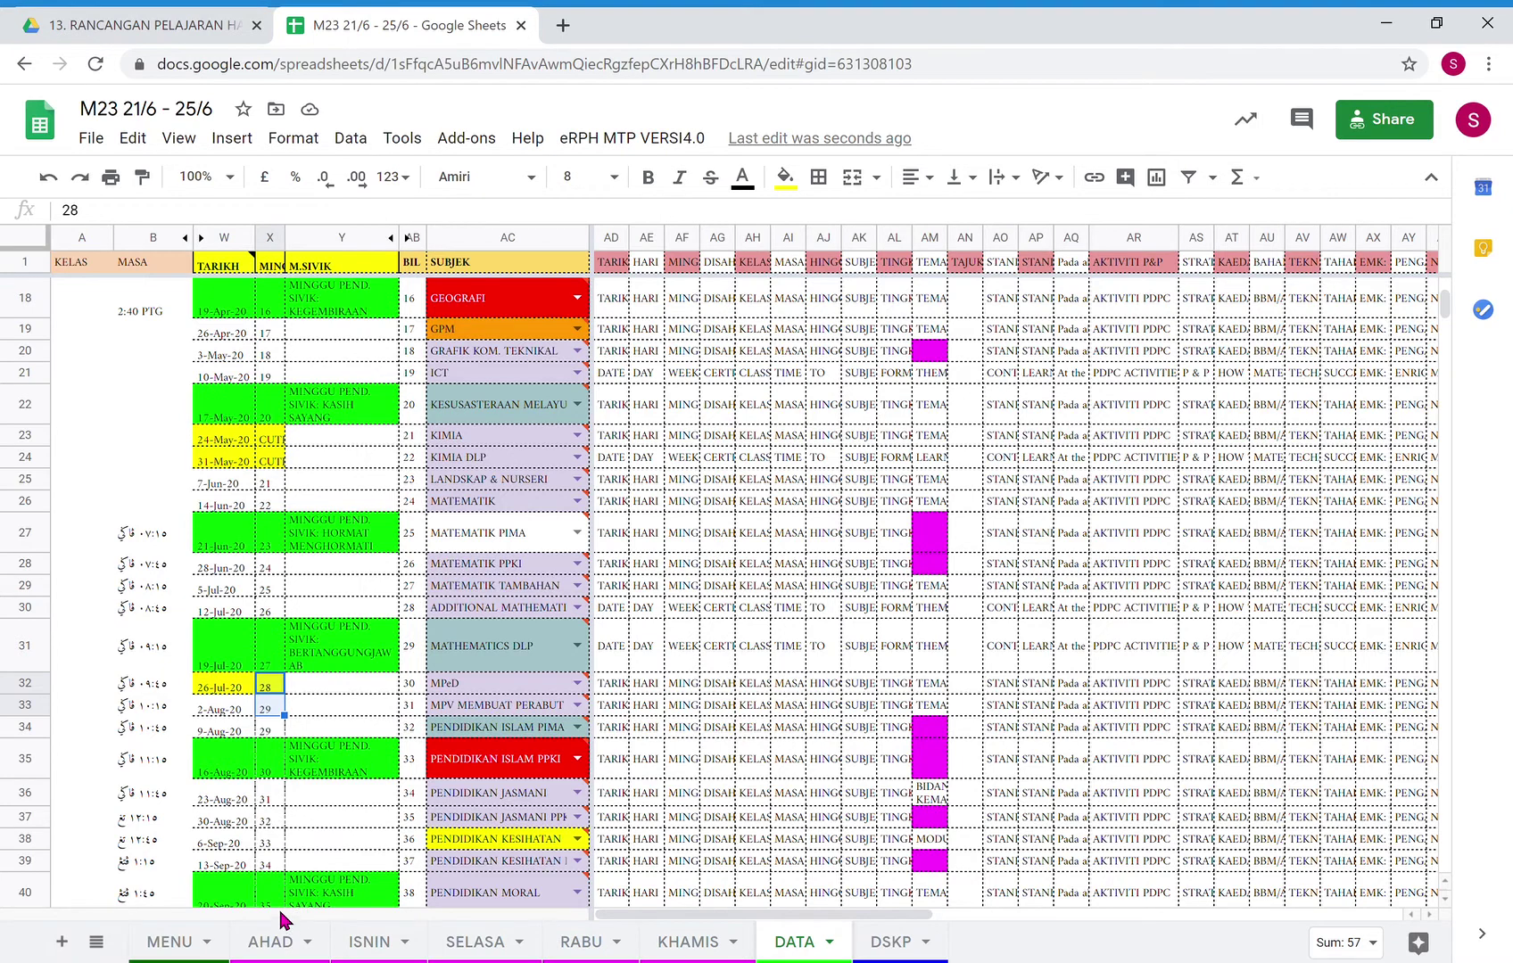
scroll(284, 924, down, 1)
drag(280, 918, 274, 908)
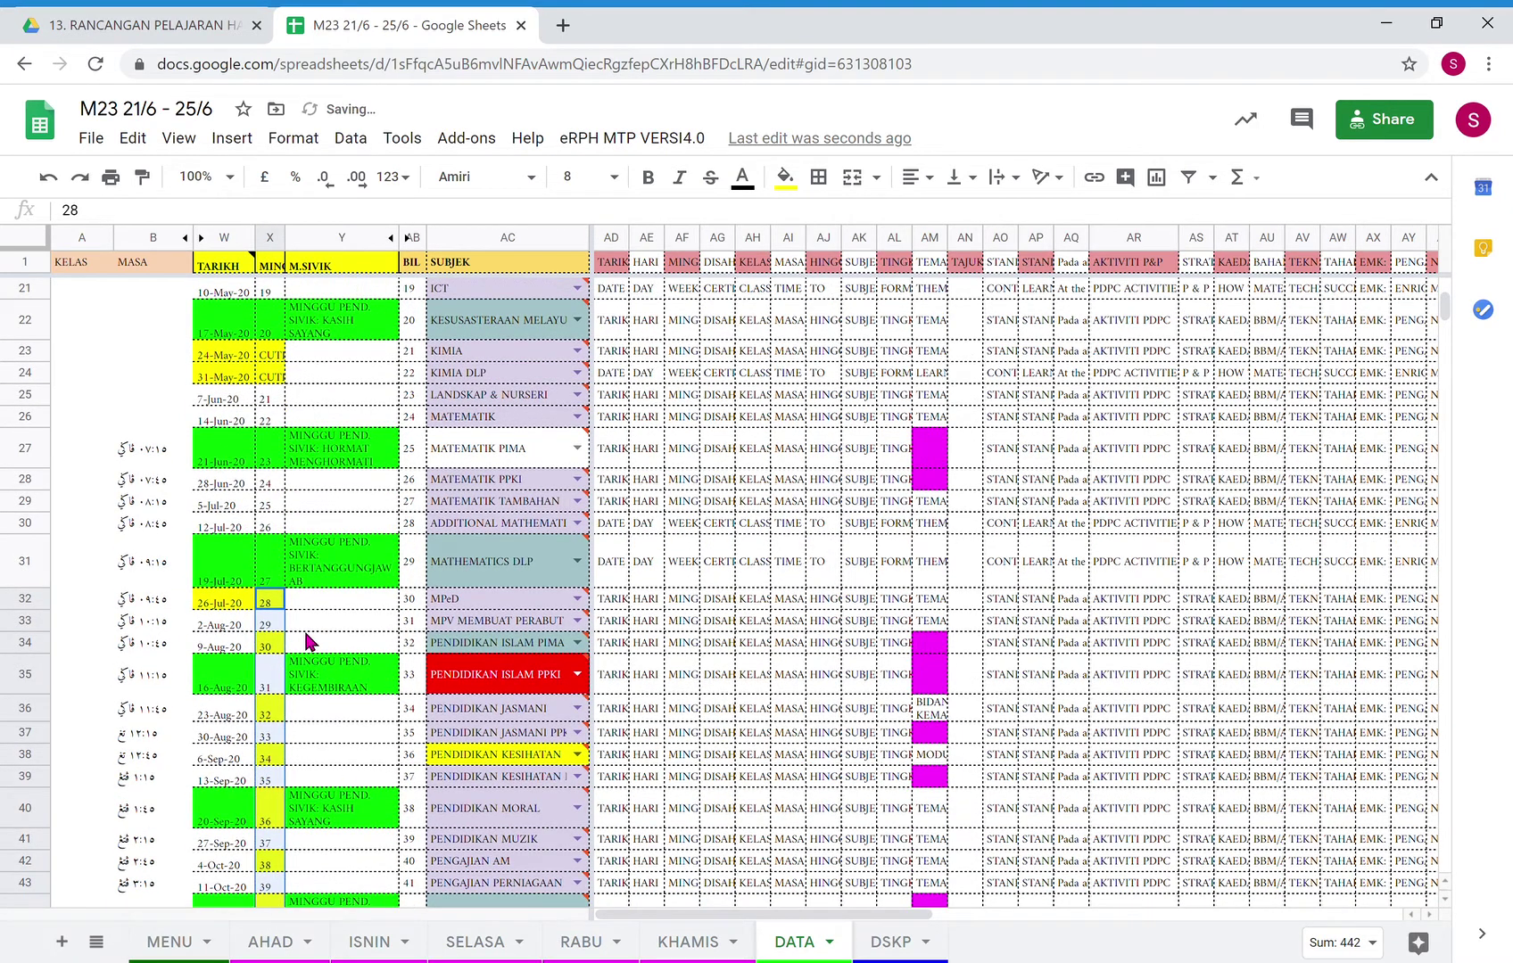
Check the filled week numbers in the MINGGU column from 26-Jul-20 down to the last dated row.
click(277, 601)
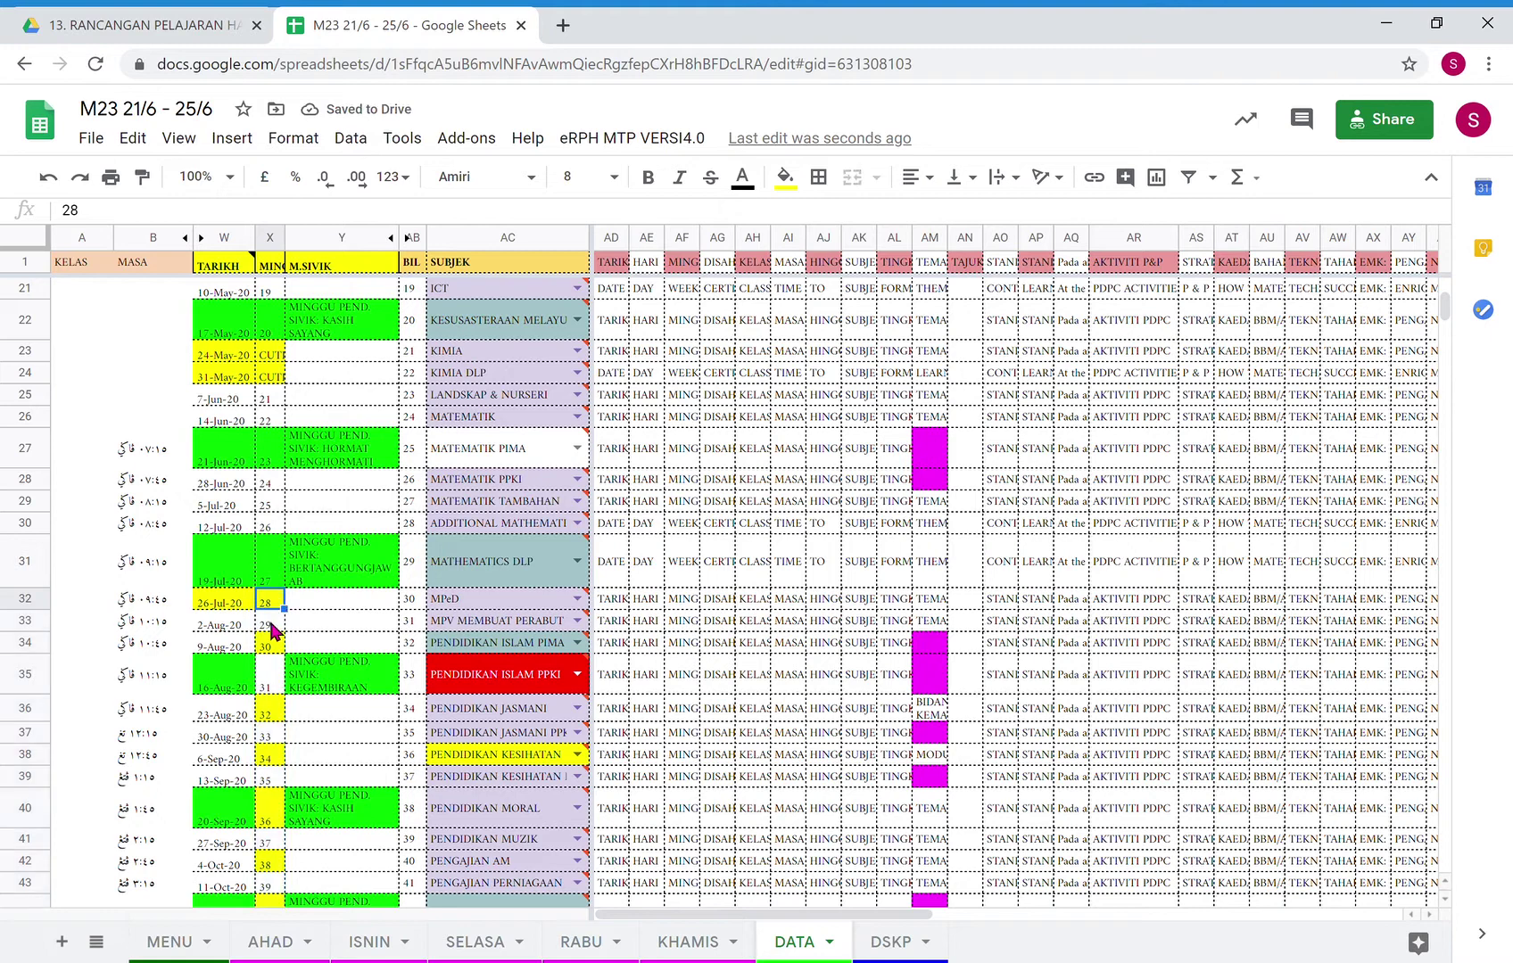
click(272, 628)
key(Down)
key(Down)
key(Down)
key(Down)
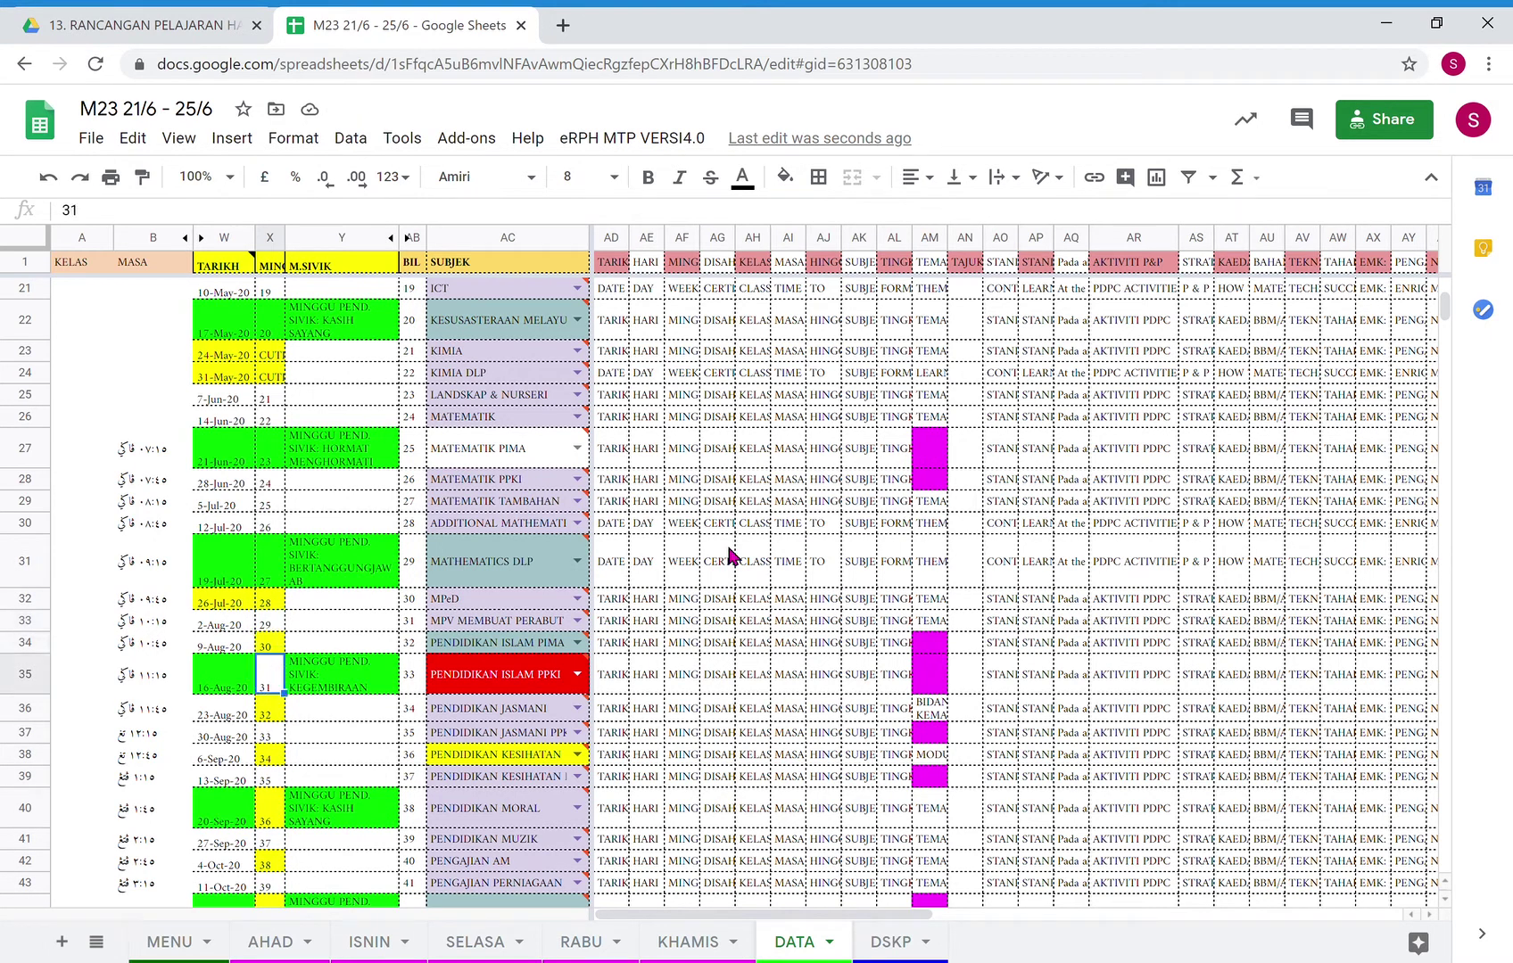
key(Down)
key(Down)
key(Down)
key(Down)
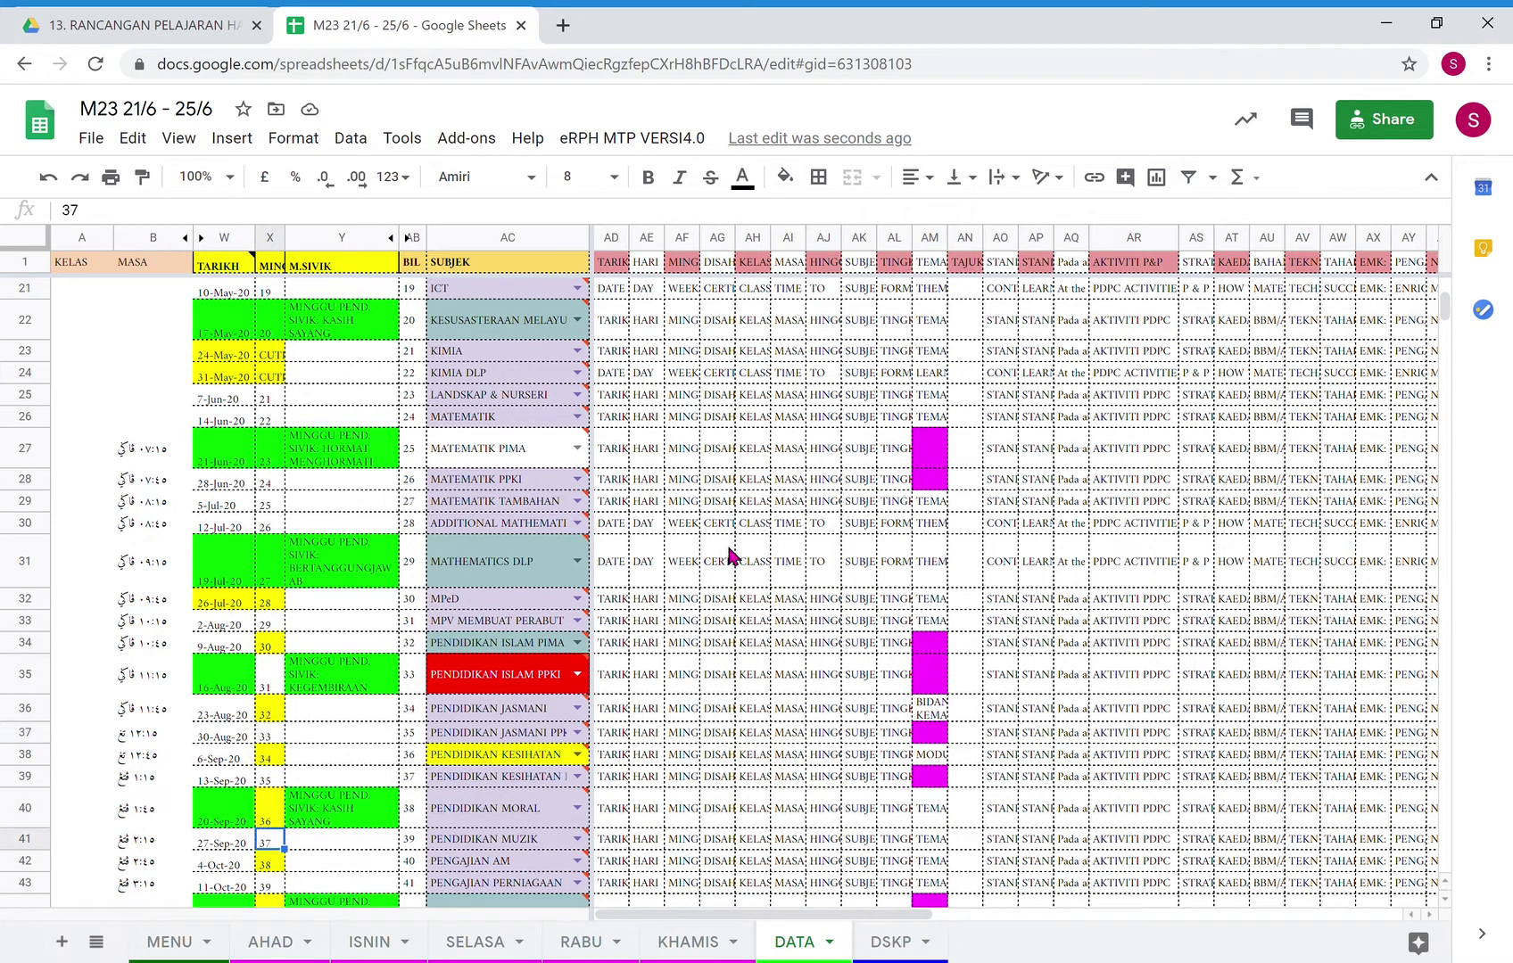
scroll(1443, 905, down, 3)
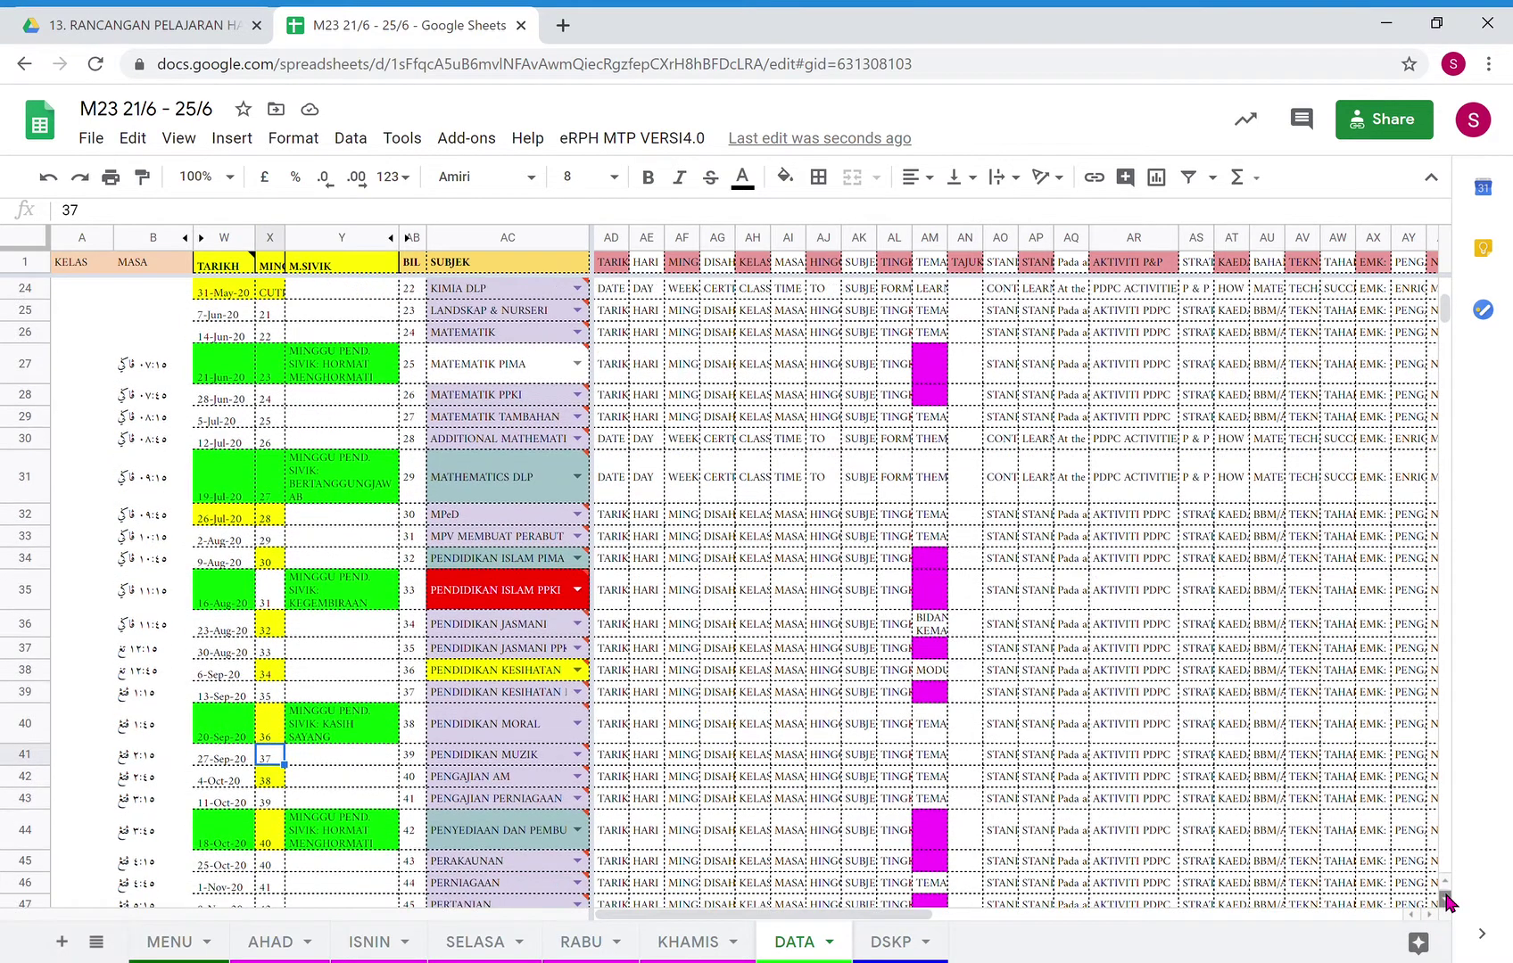
scroll(1446, 902, down, 1)
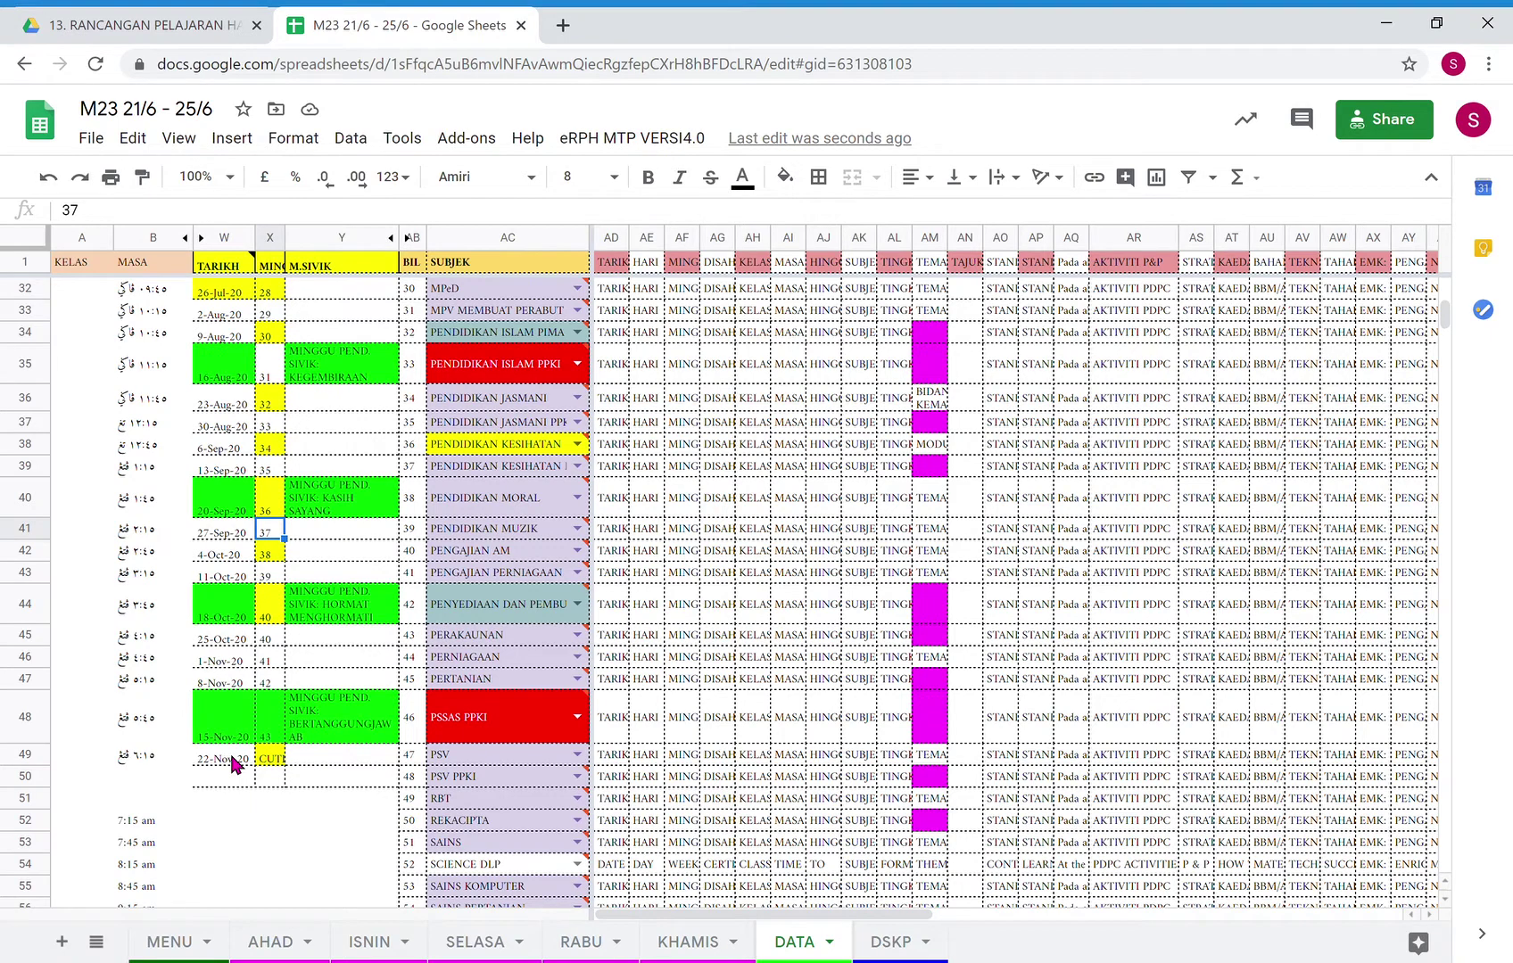
Extend the MINGGU series from the 20-Sep-20 and 27-Sep-20 cells down to week 48 in row 52.
click(278, 496)
click(271, 531)
click(277, 509)
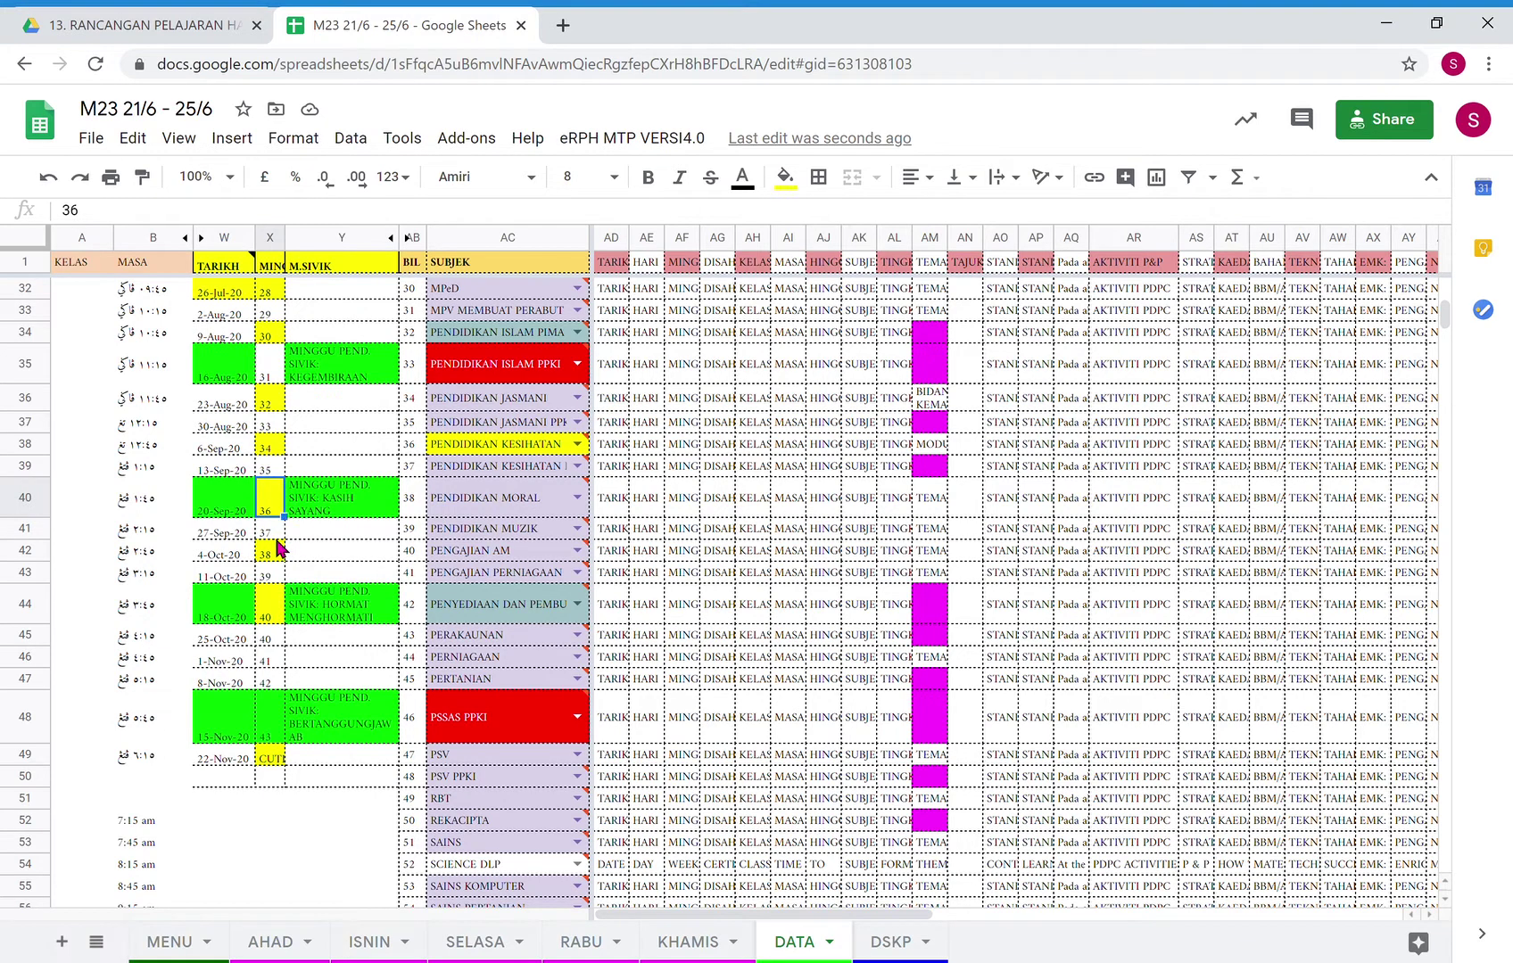
shift+click(272, 533)
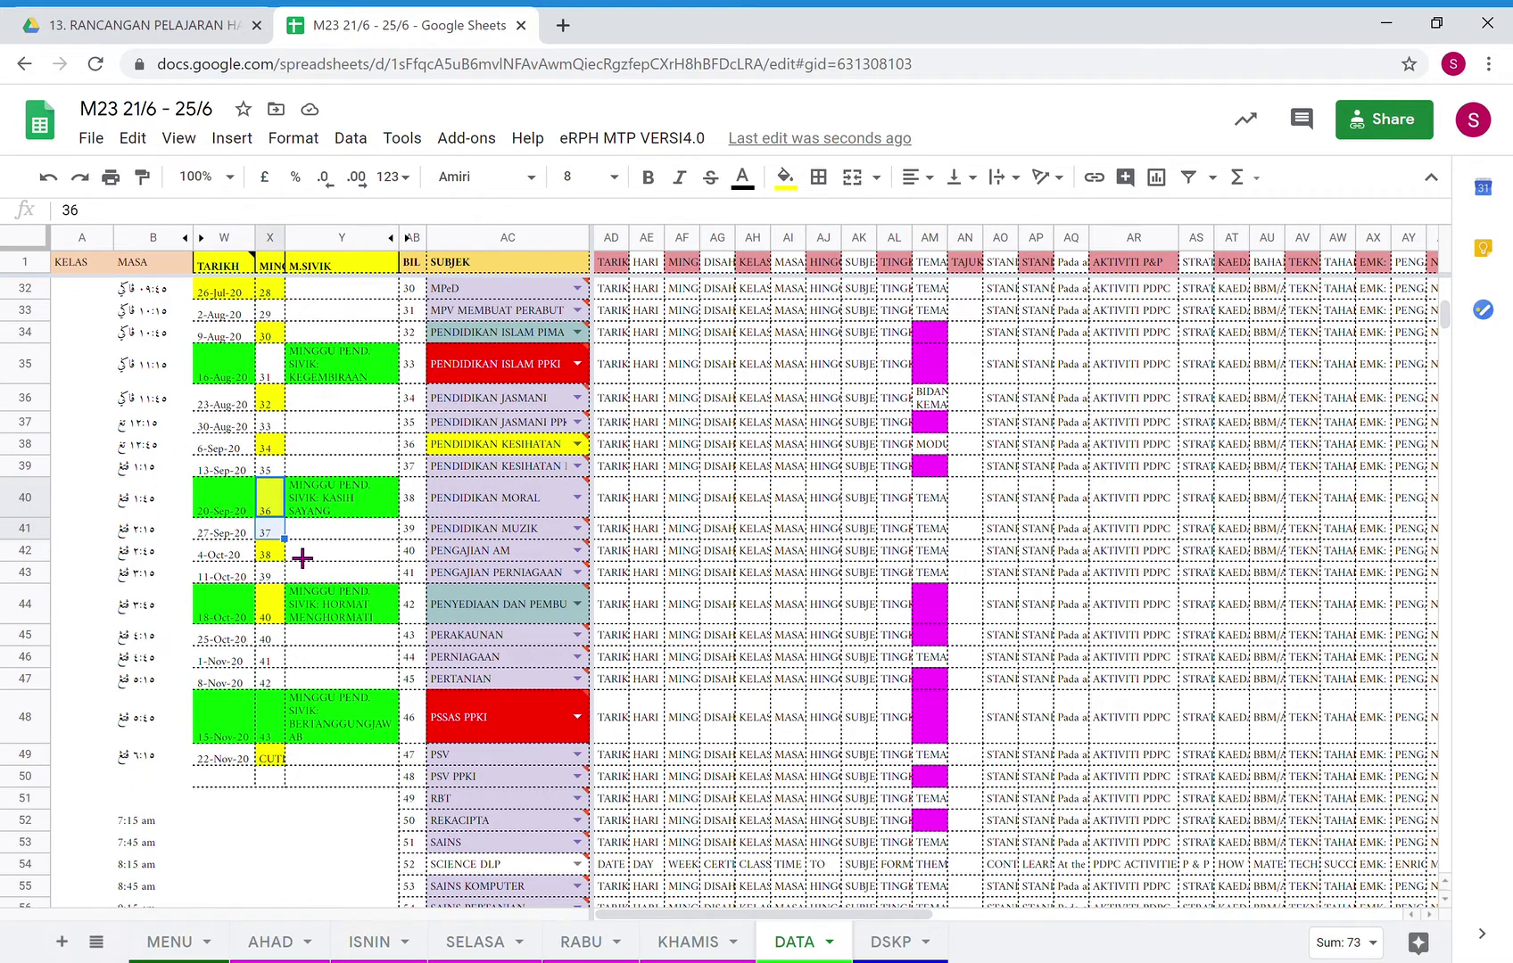
drag(284, 538, 297, 848)
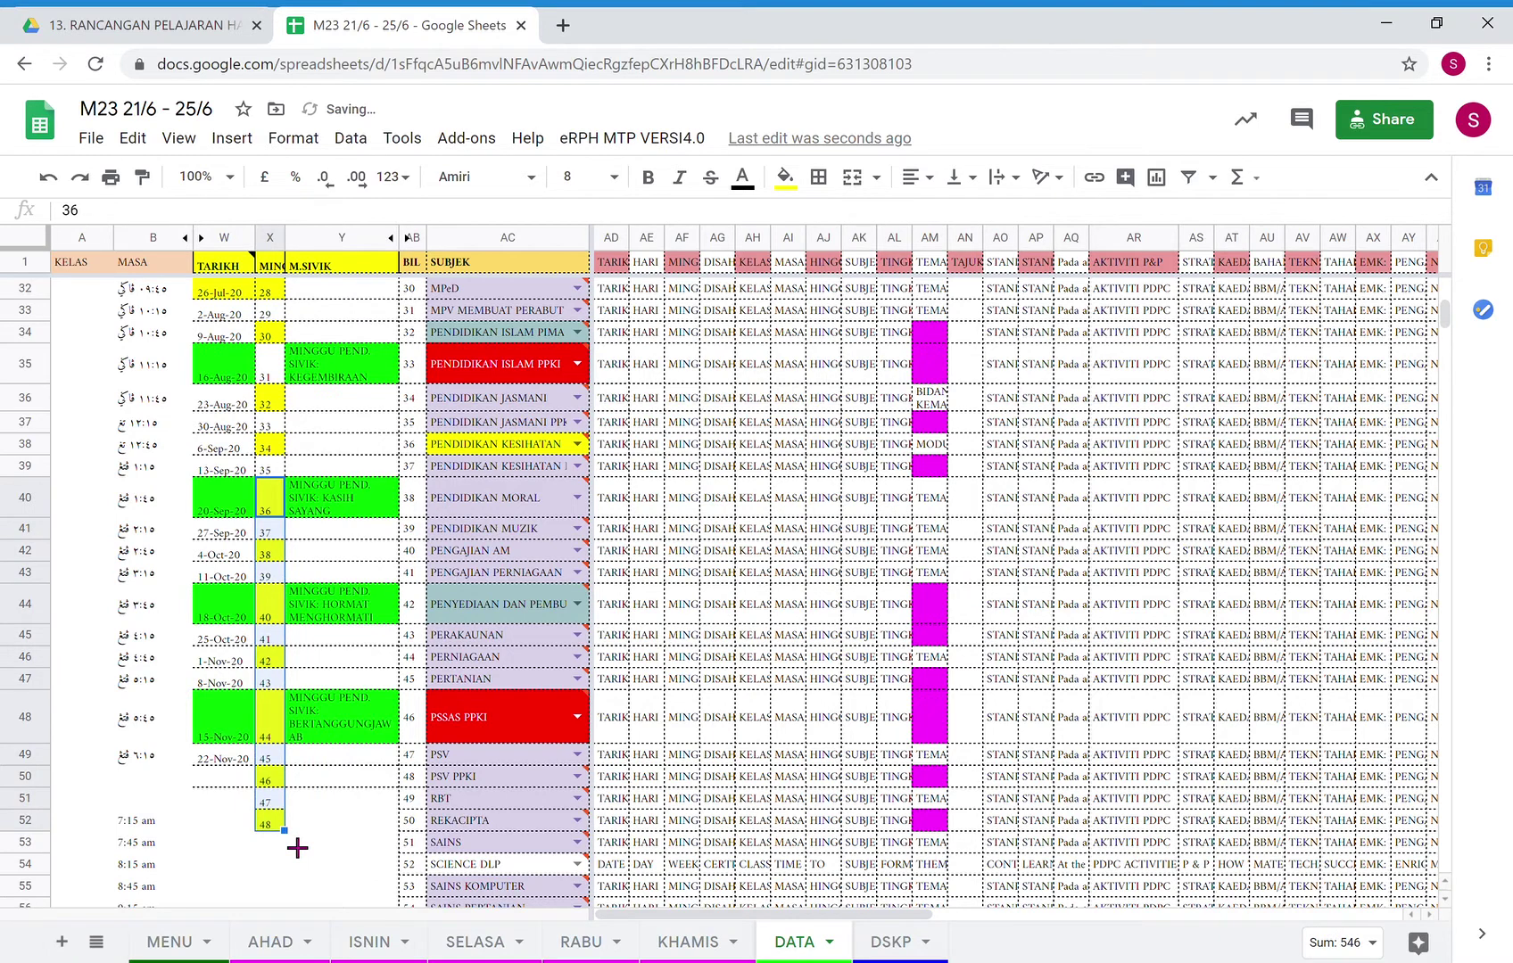
Copy the 22-Nov-20 cell's date formula into the empty TARIKH cell beside week 46 in row 50.
click(234, 780)
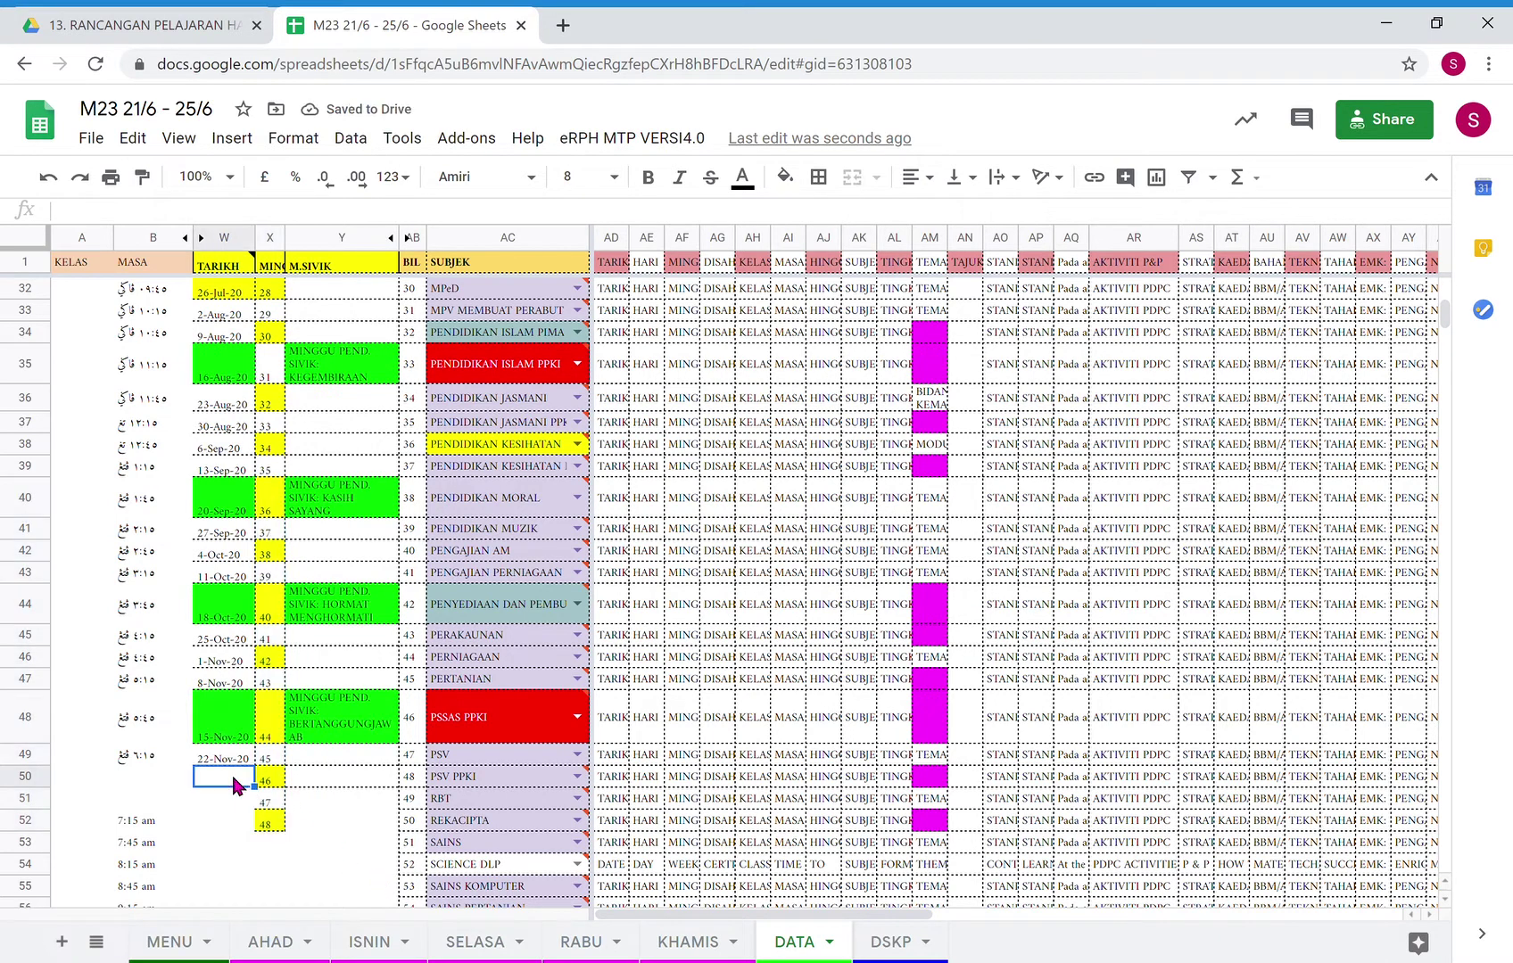
click(228, 796)
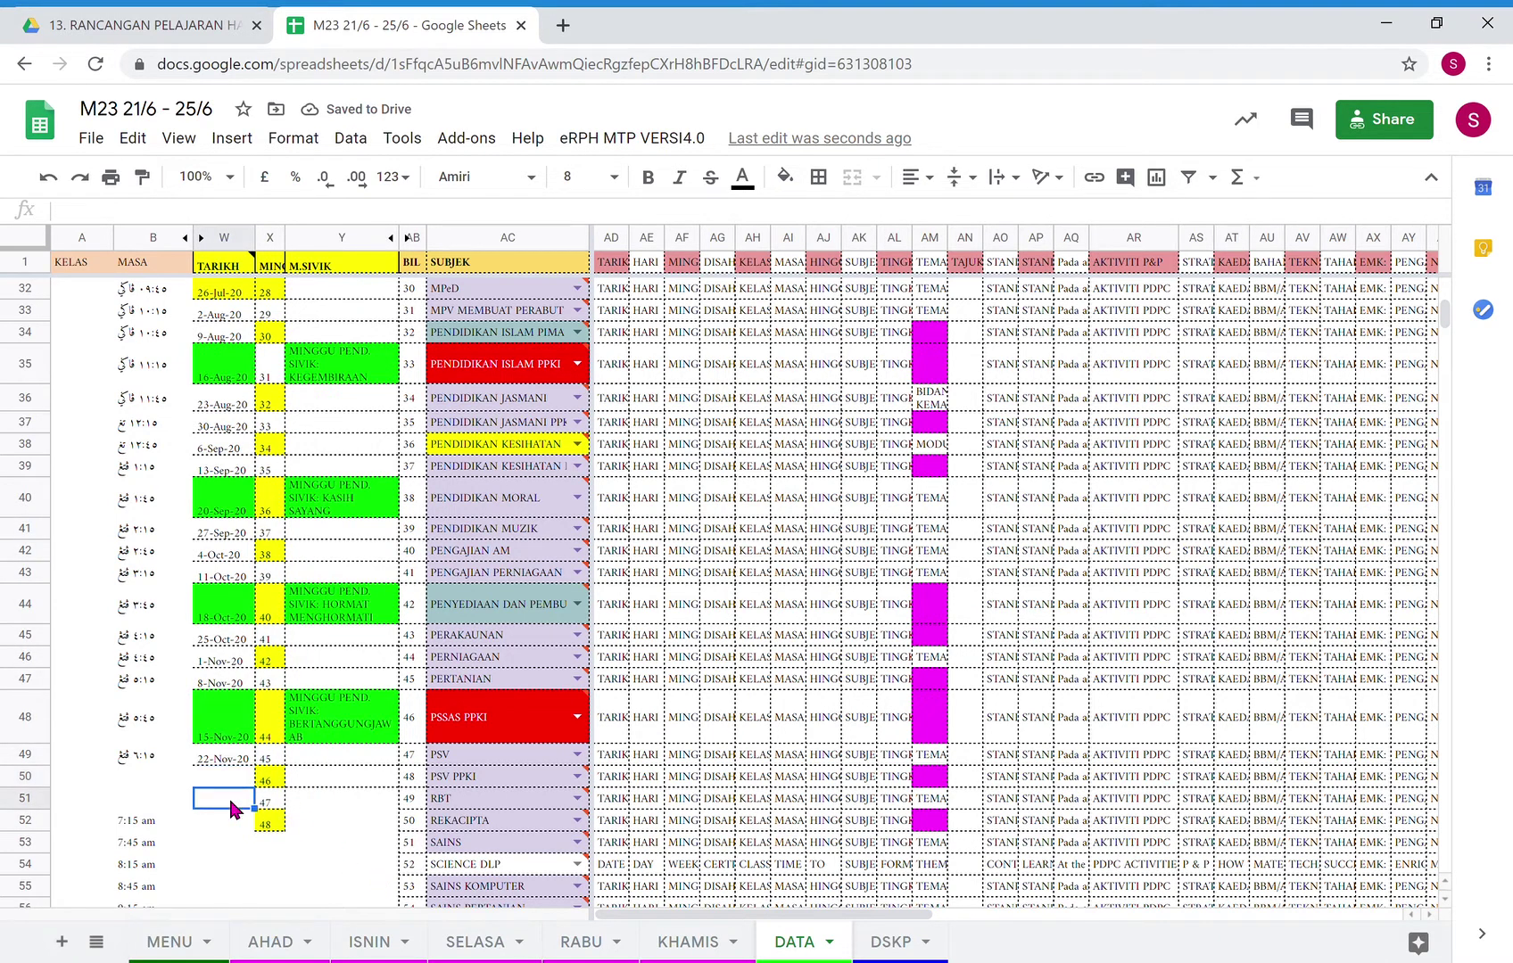
click(221, 776)
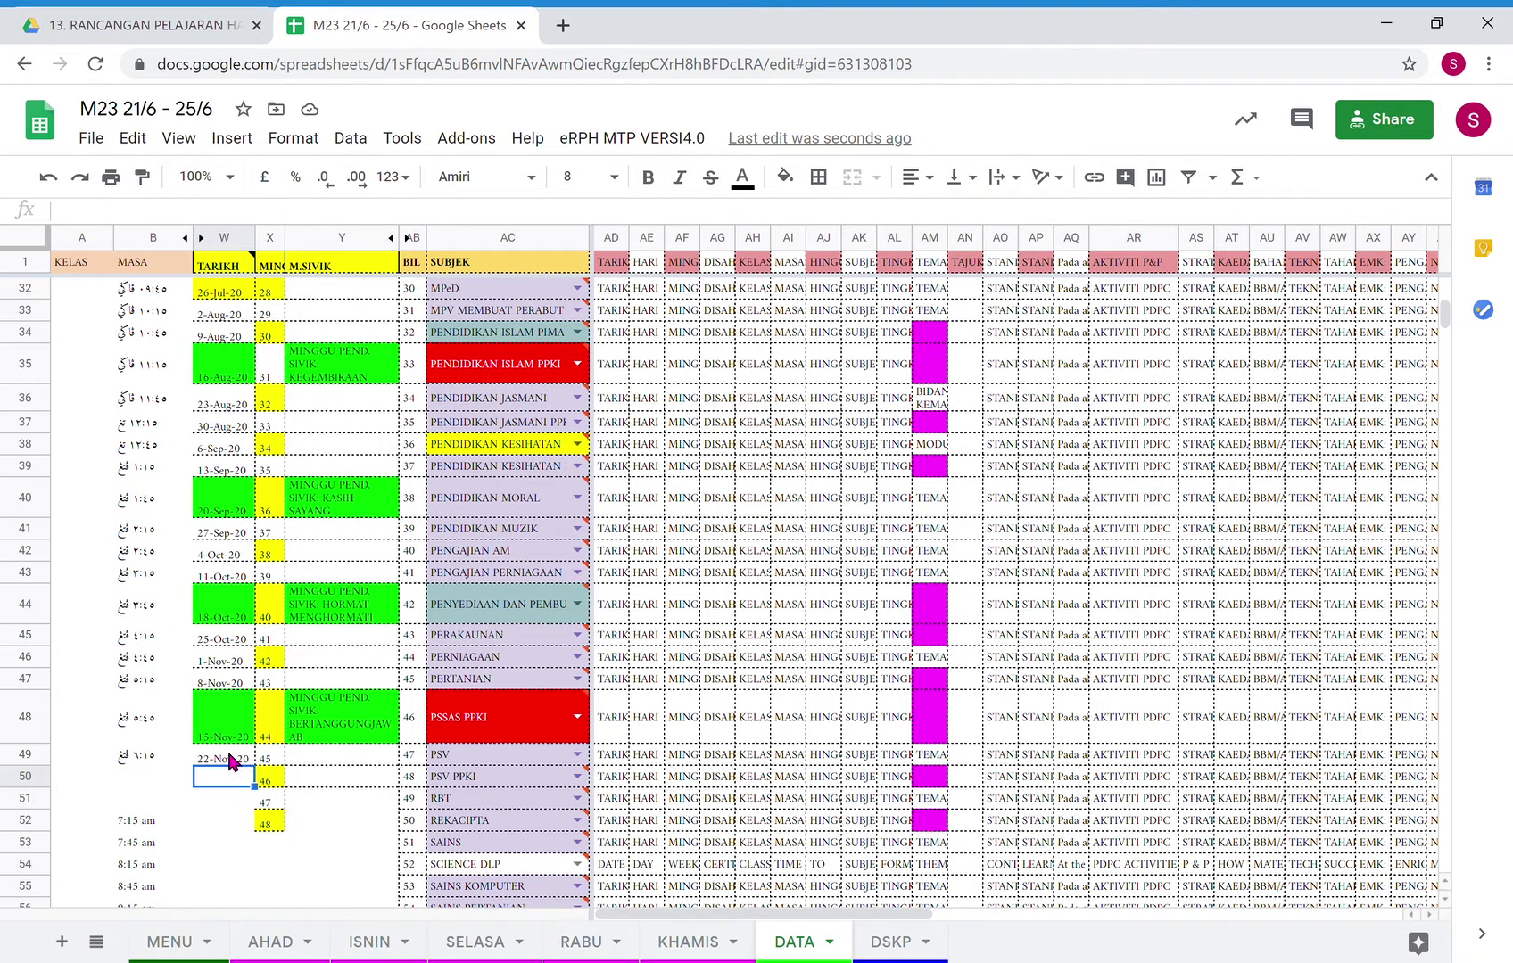
click(232, 761)
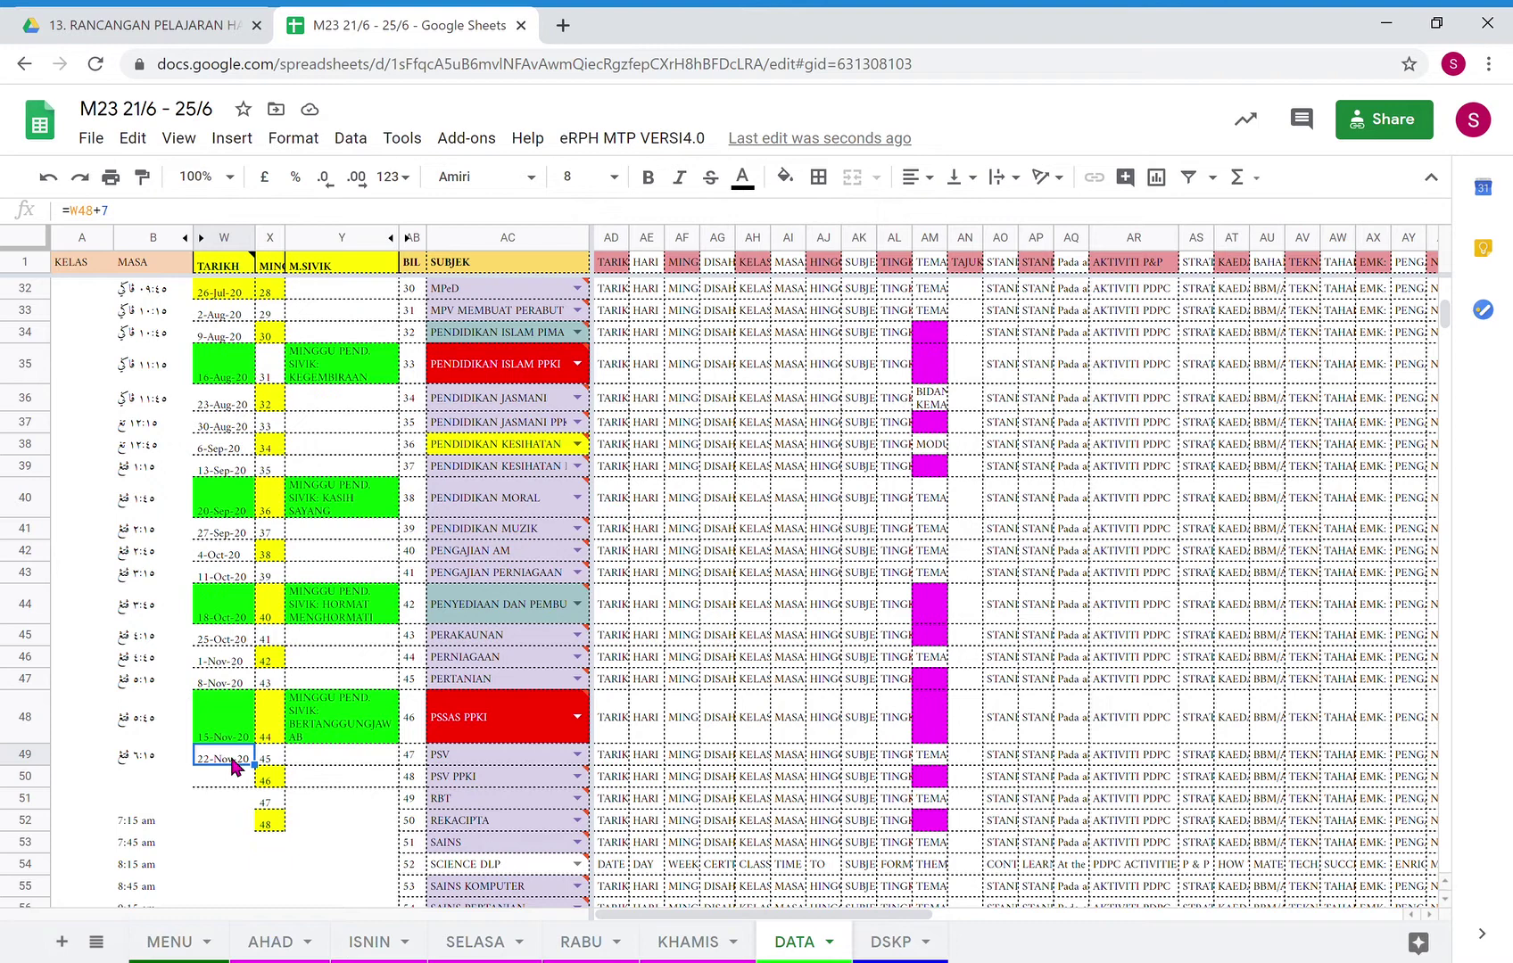
key(ctrl+c)
click(224, 777)
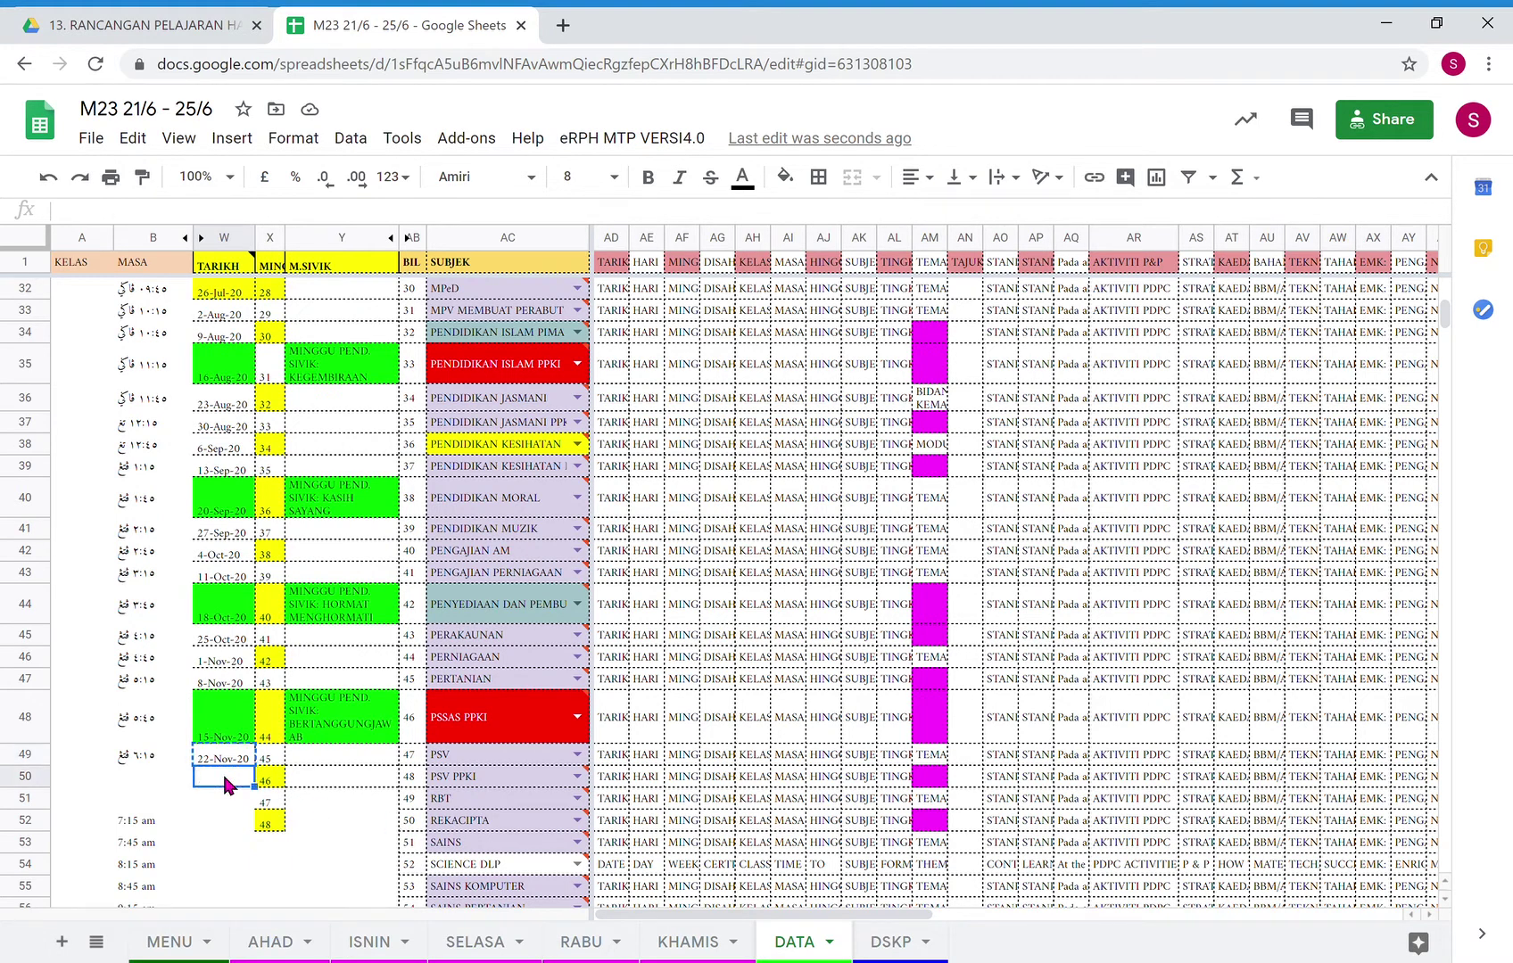
key(ctrl+v)
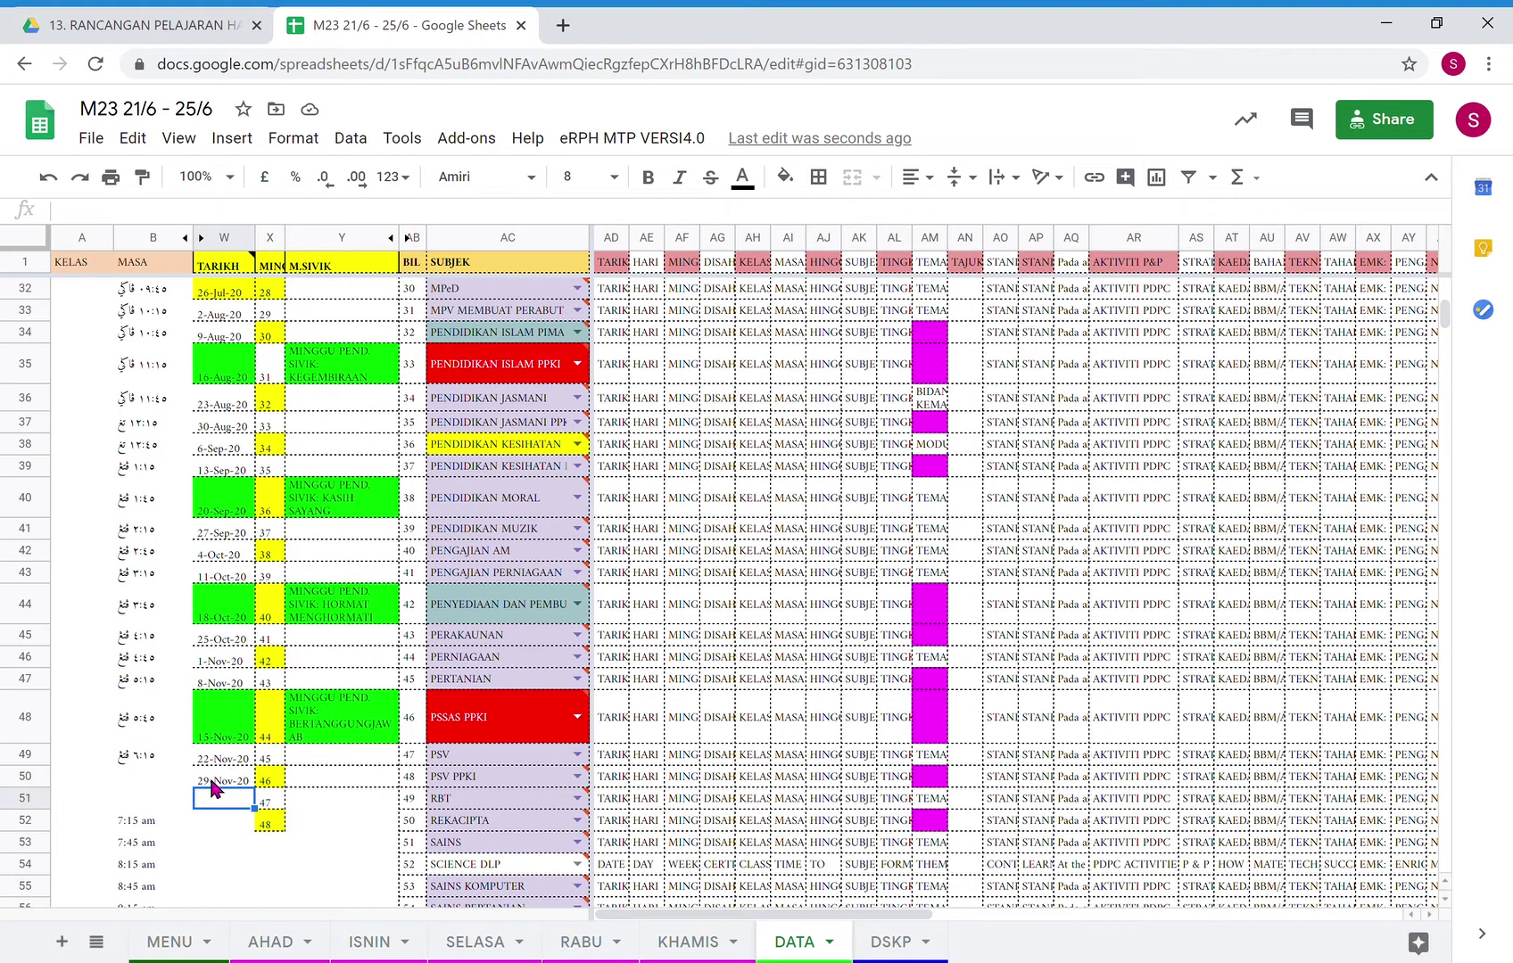
Paste the same seven-day date formula into the TARIKH cells beside weeks 47 and 48, rows 51 and 52.
click(213, 782)
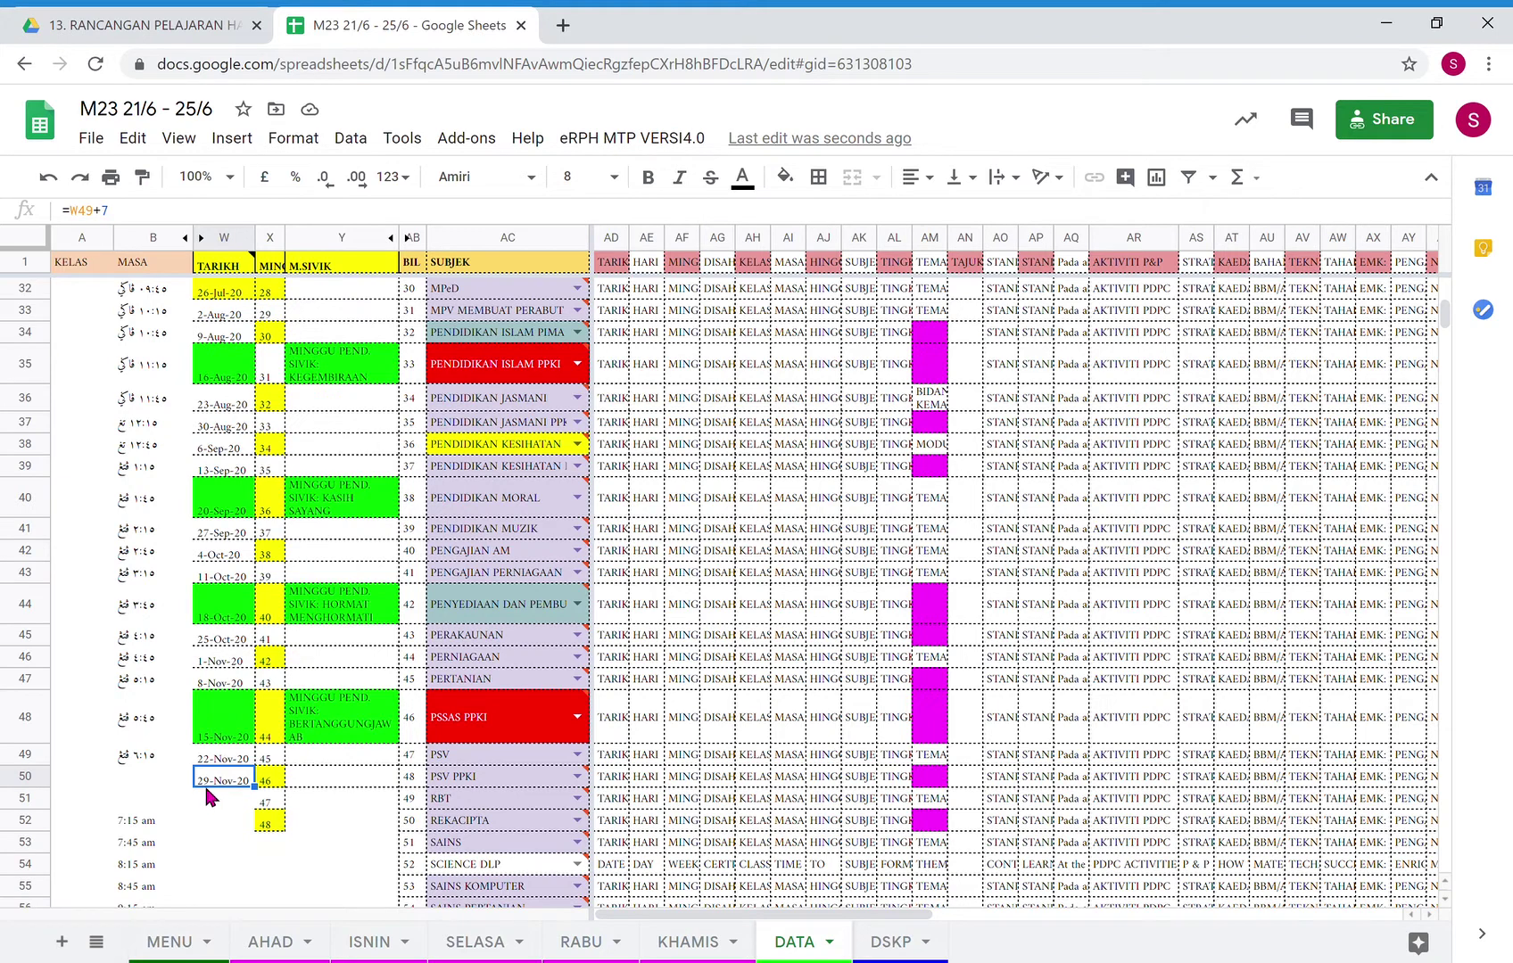
click(208, 797)
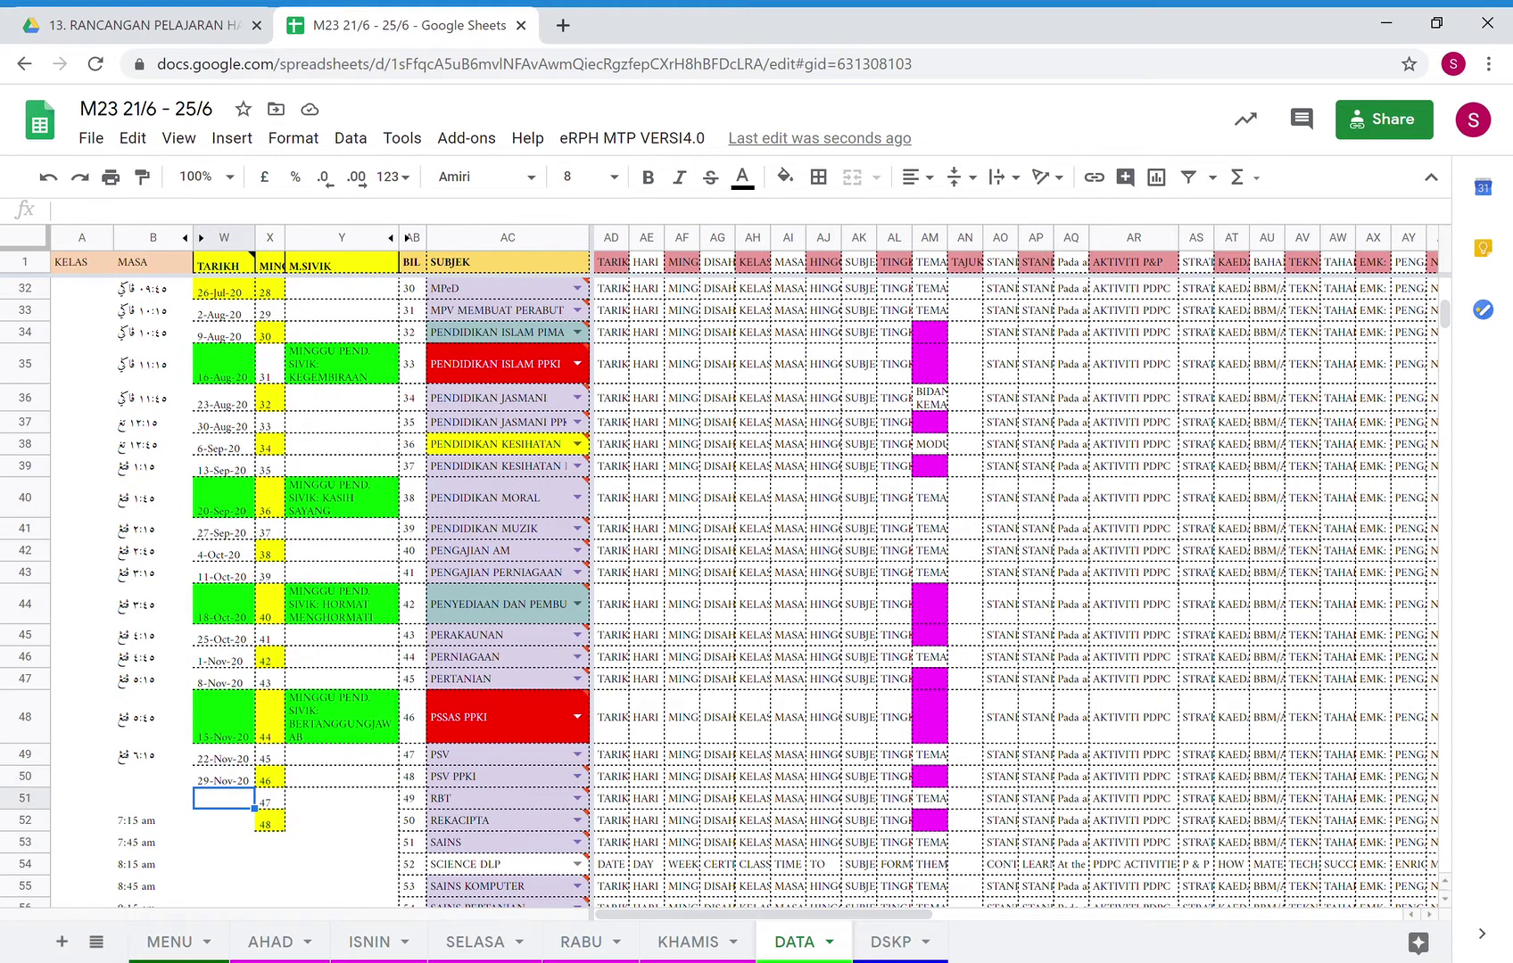
key(ctrl+v)
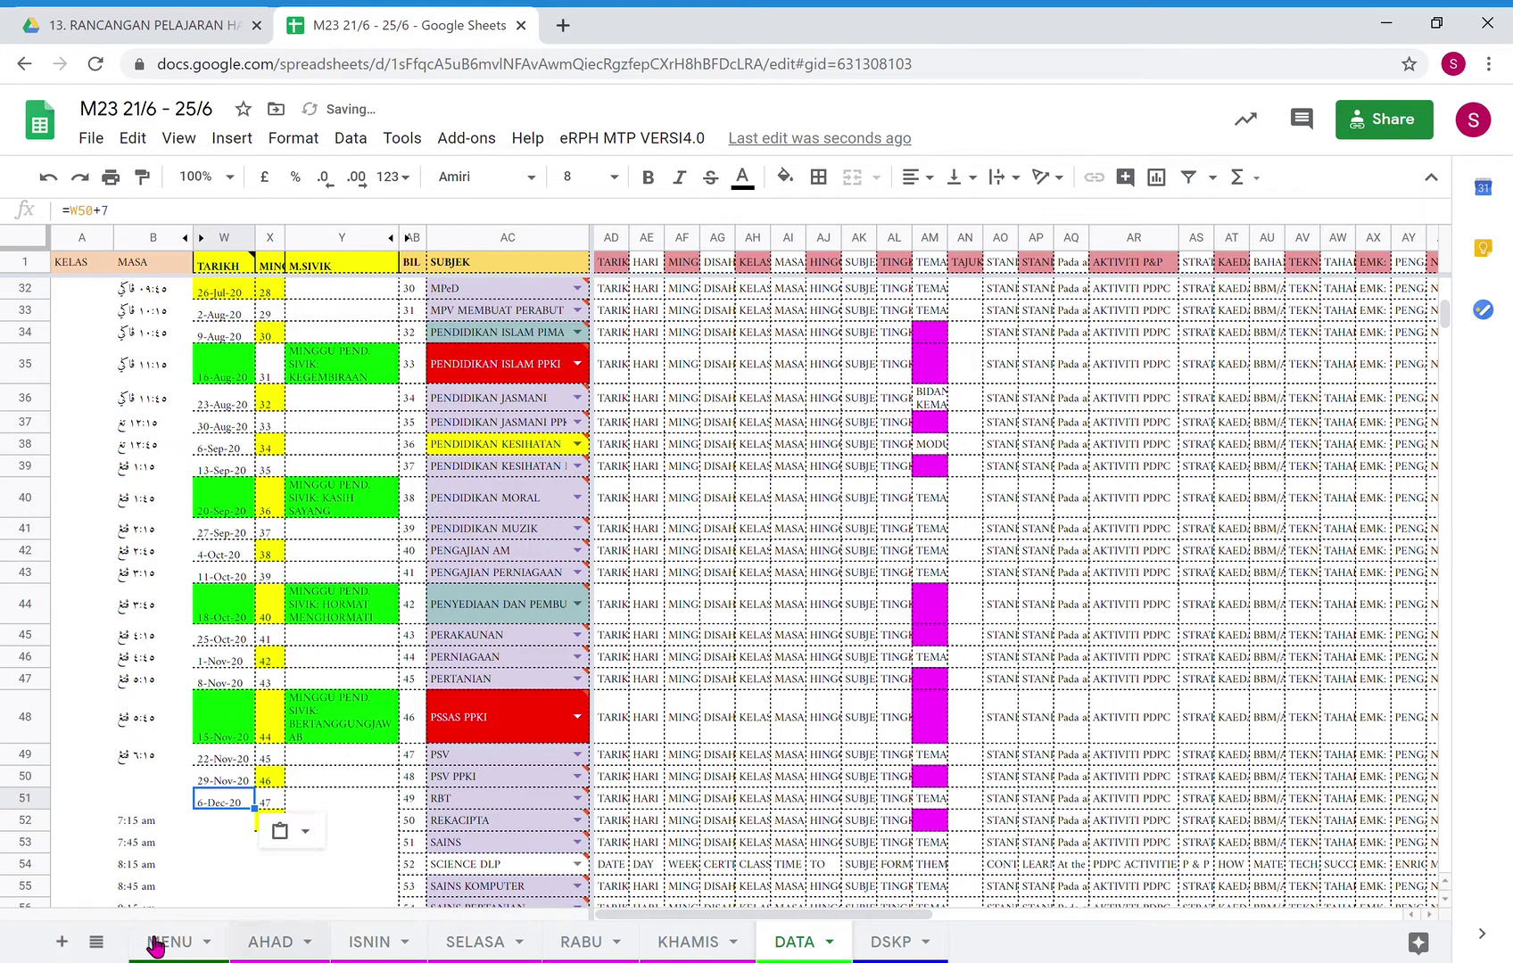
click(220, 825)
key(ctrl+v)
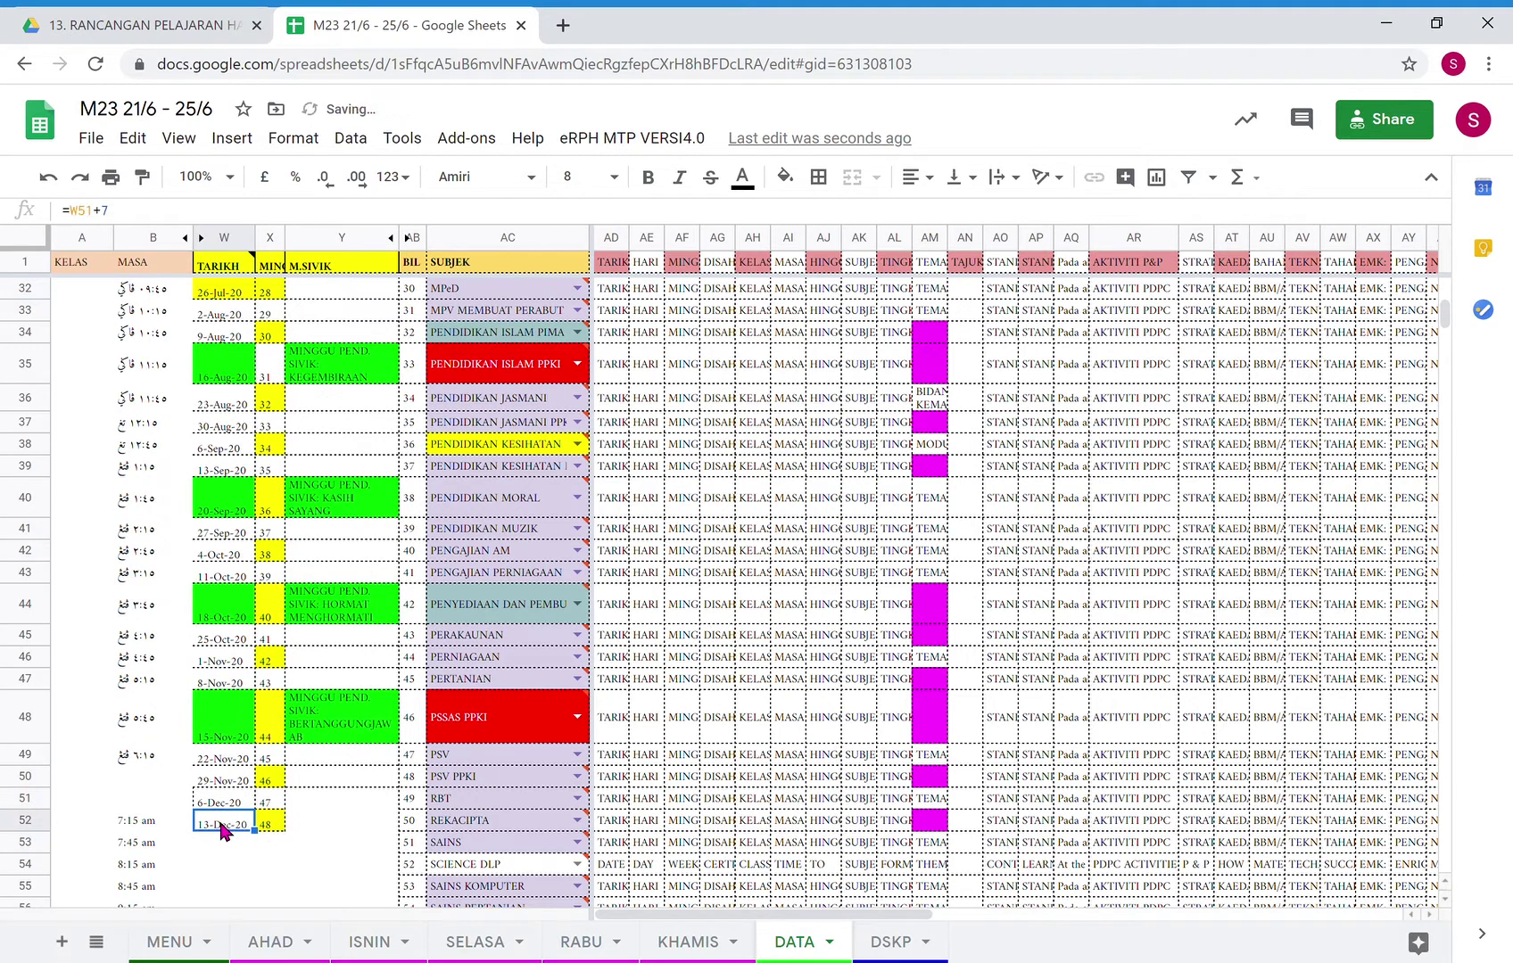
click(214, 866)
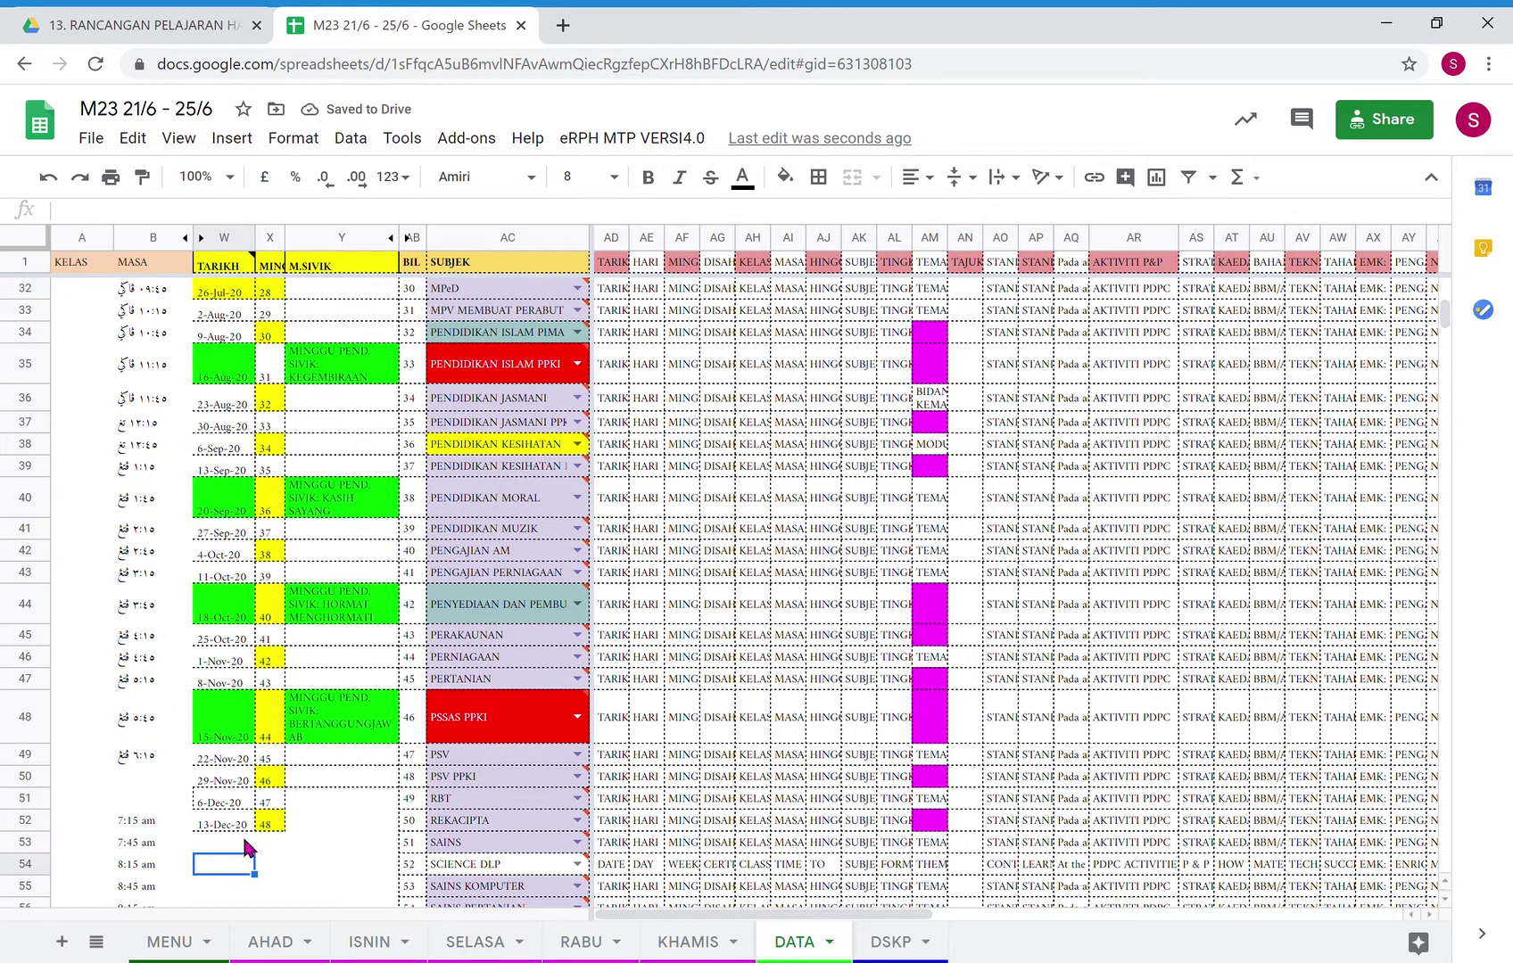